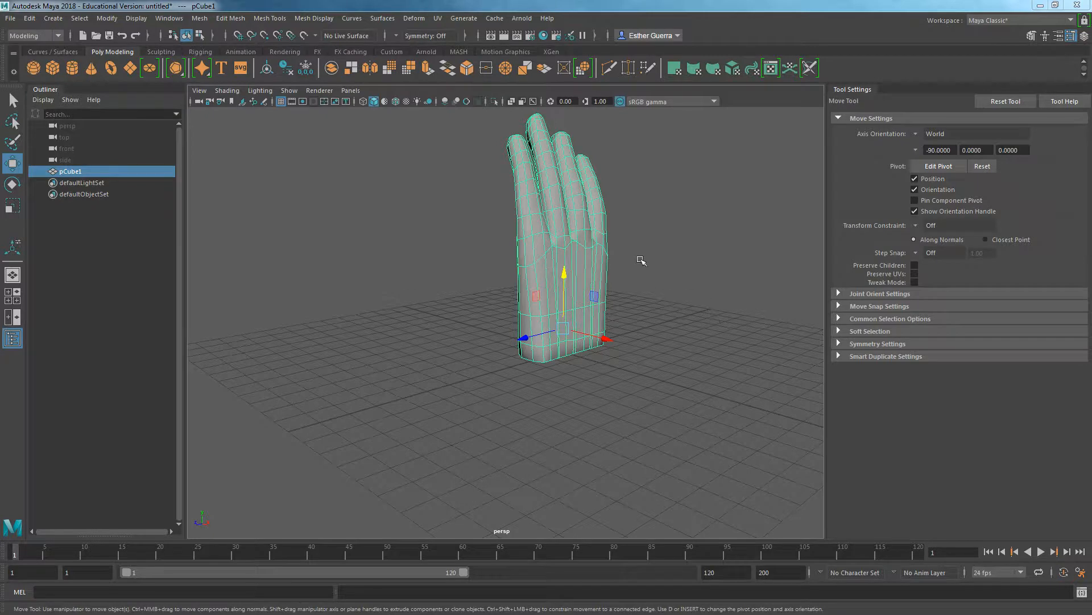
Step: Examine the hand mesh from the back, side and palm, including the fingers and the lower palm
left_click(630, 247)
scroll(637, 257, "up", 5)
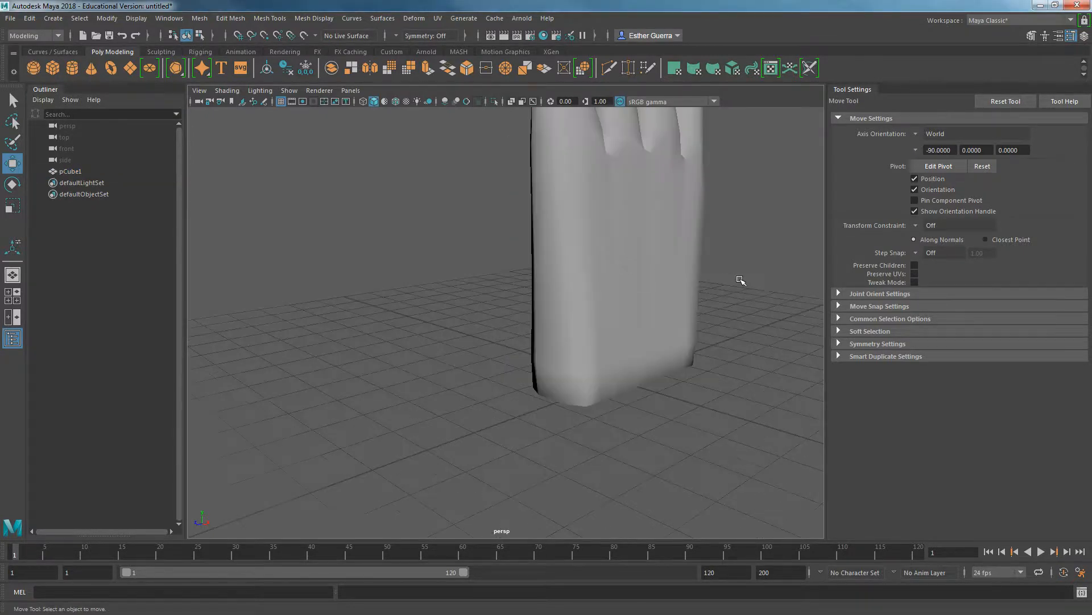
left_click_drag(618, 359, 341, 407, "alt")
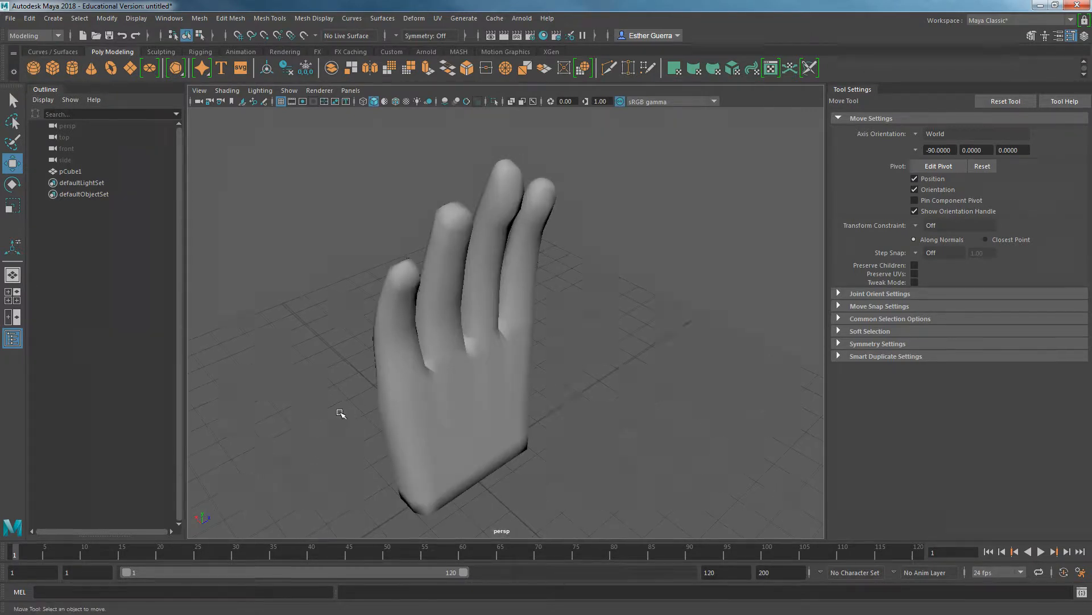
scroll(429, 261, "up", 3)
left_click(421, 186)
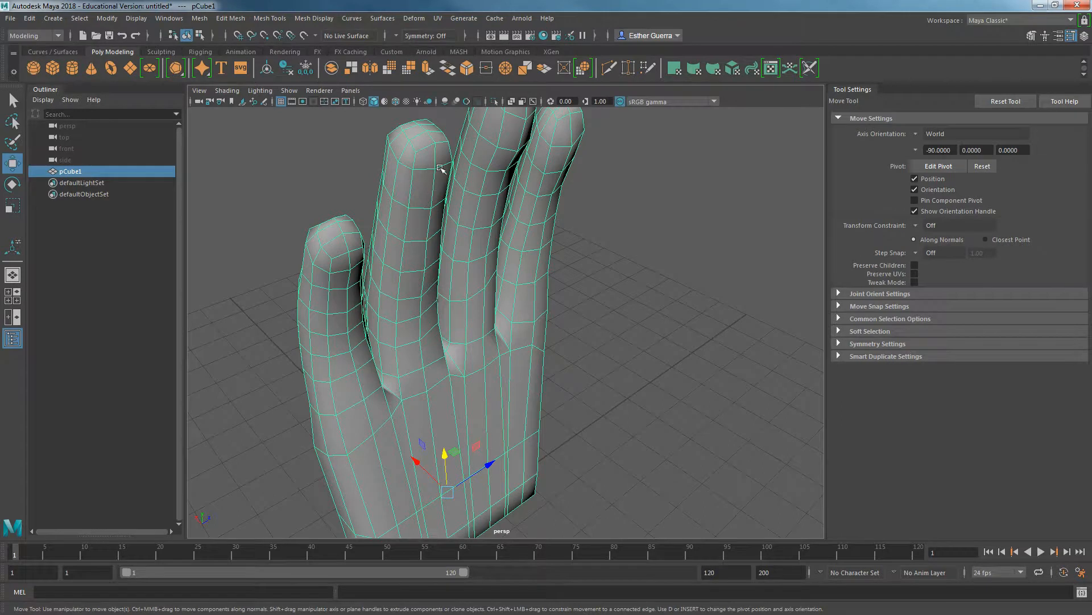
scroll(441, 190, "down", 2)
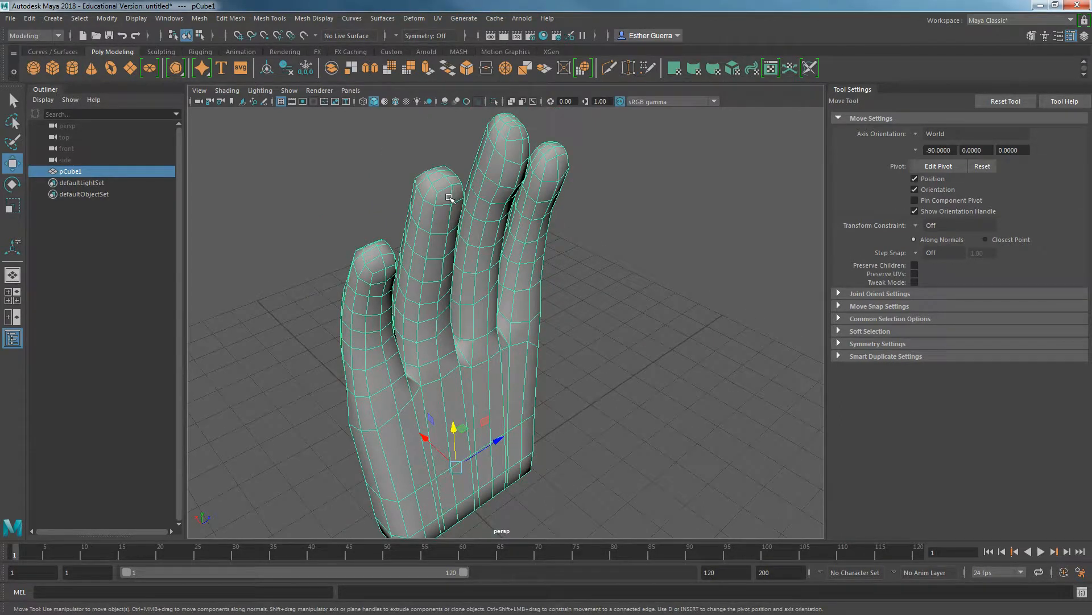
left_click_drag(398, 286, 646, 317, "alt")
right_click_drag(498, 425, 529, 419, "alt")
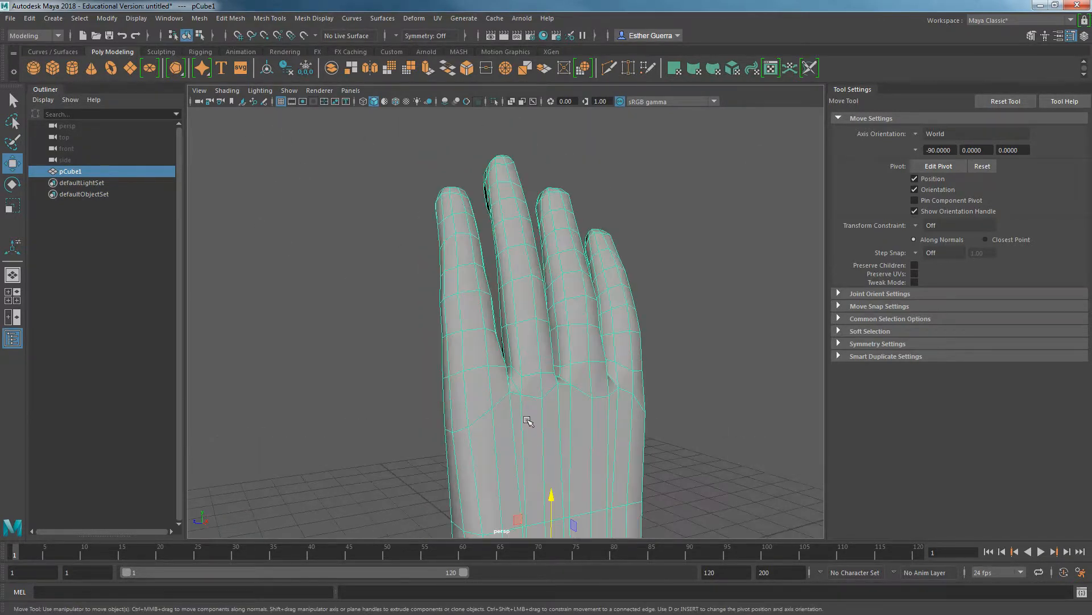
middle_click_drag(529, 419, 535, 263, "alt")
left_click_drag(568, 340, 537, 338, "alt")
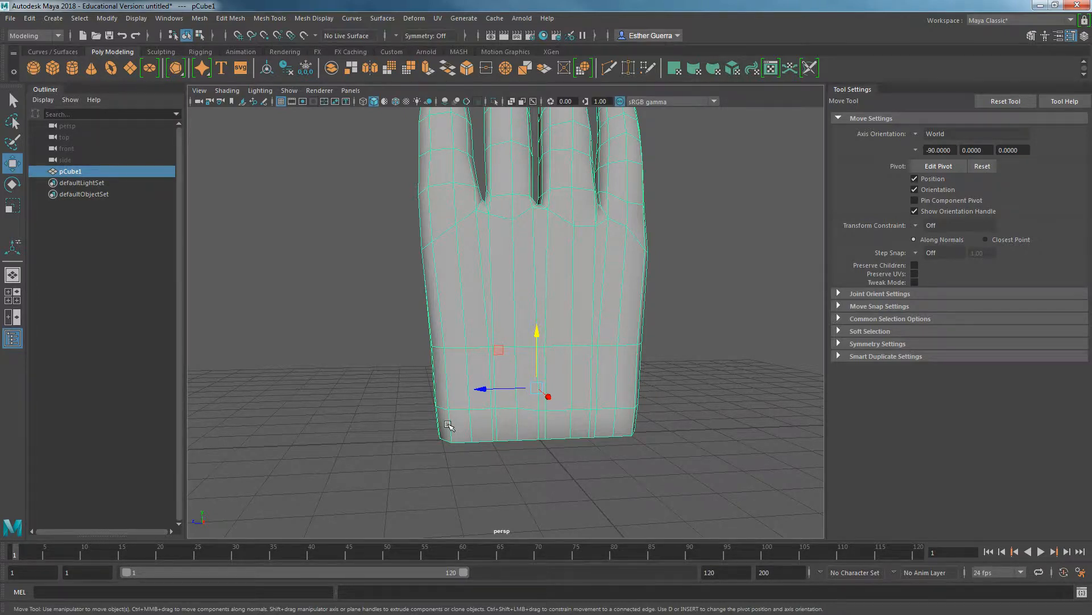
Step: Raise the vertices of the upper edge loop on the lower palm slightly and scale them a little wider across the hand
right_click_drag(517, 273, 464, 284)
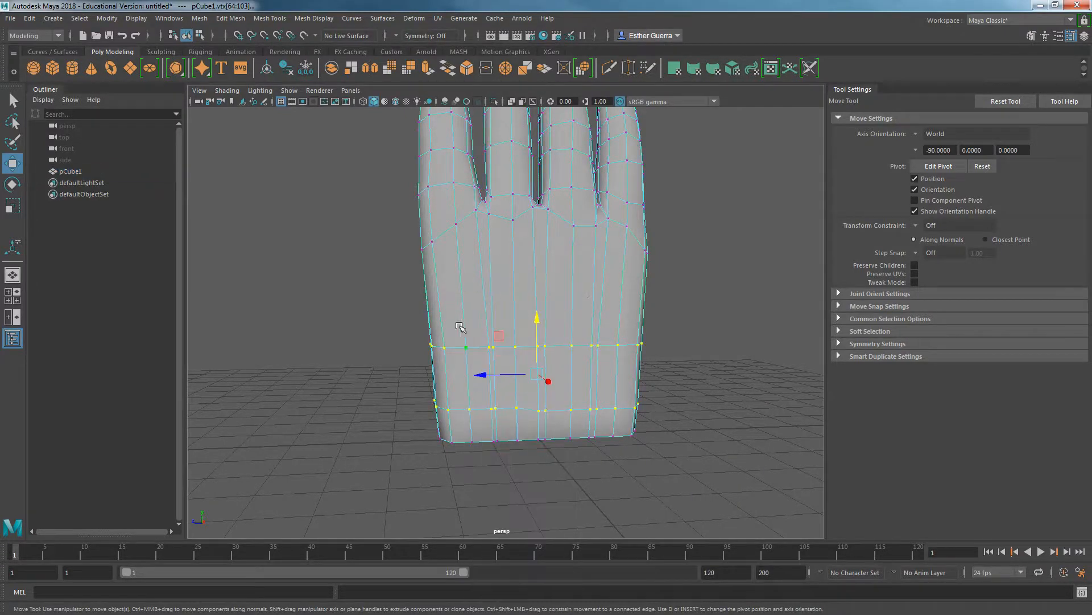
left_click_drag(410, 316, 711, 368)
mouse_move(537, 297)
left_mouse_down()
mouse_move(537, 275)
mouse_move(537, 285)
left_mouse_up()
key("r")
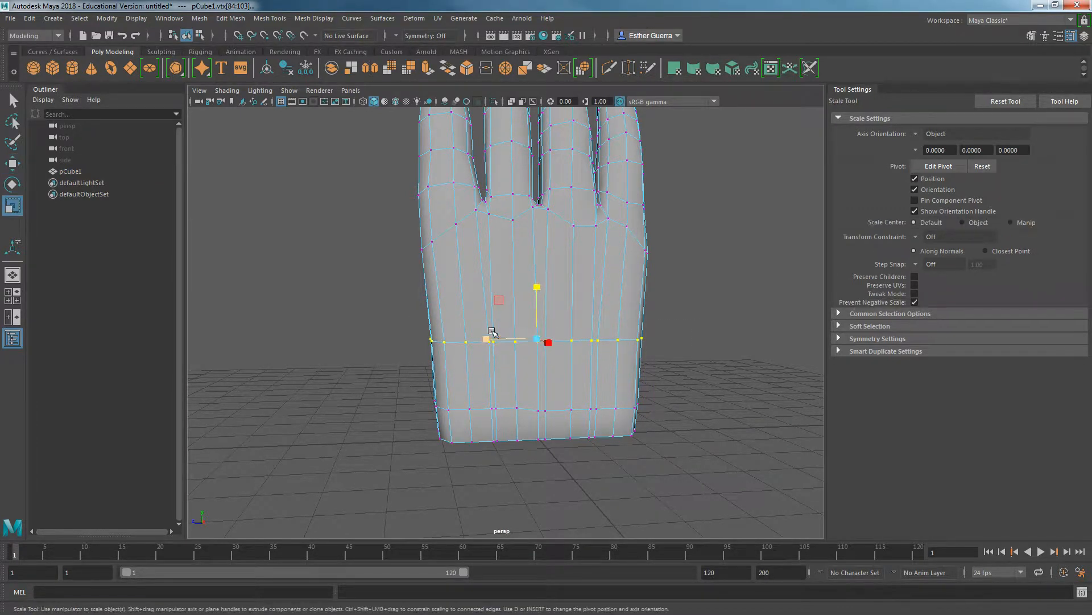
left_click_drag(487, 338, 485, 339)
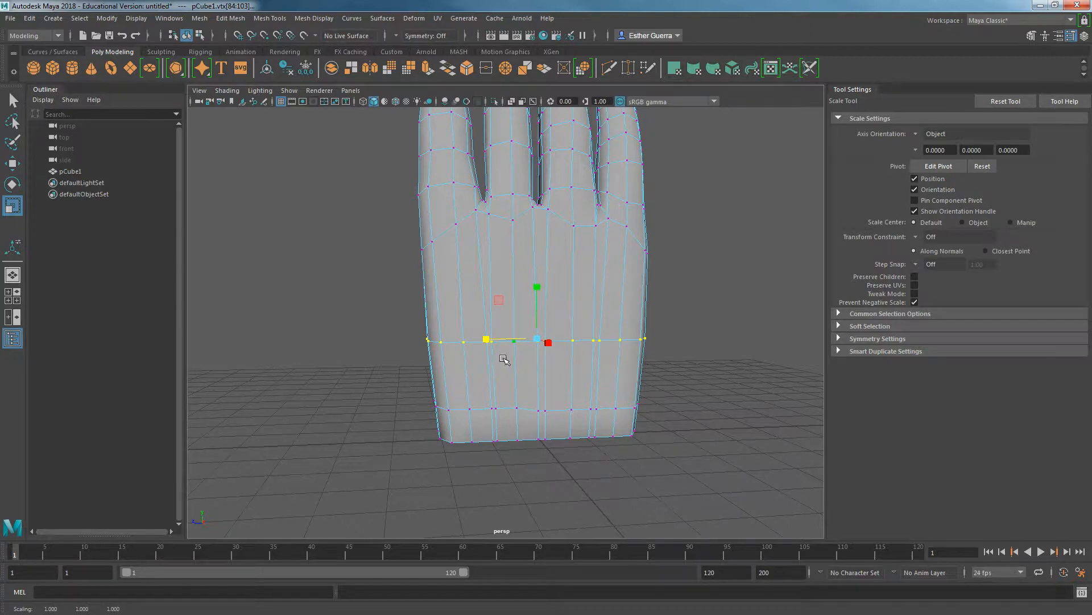
Step: Insert an edge loop around the lower palm between the two existing horizontal loops
left_click_drag(535, 371, 530, 347, "alt")
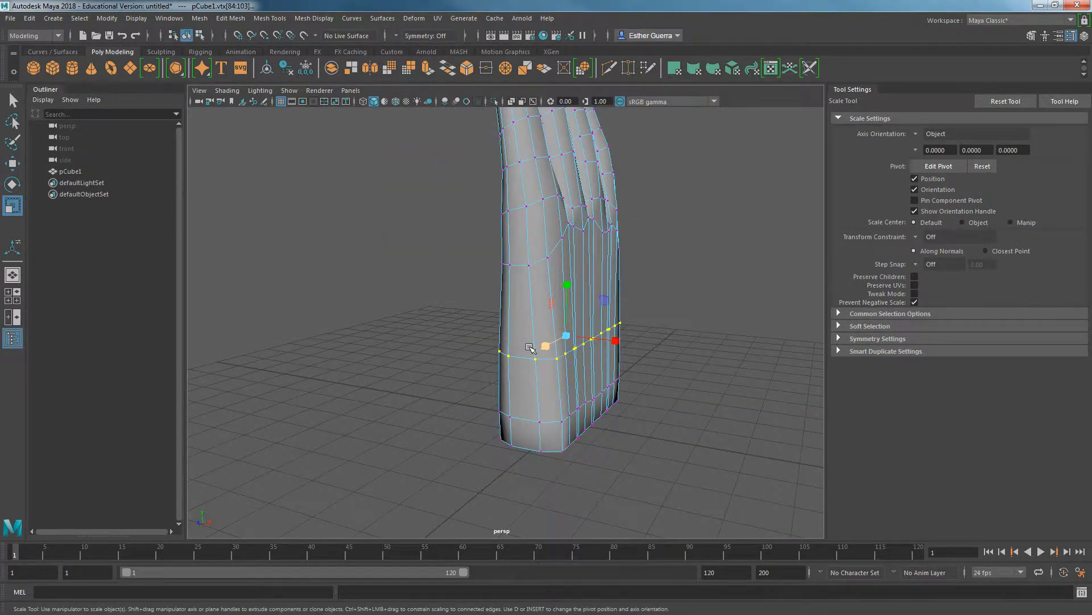
right_click_drag(543, 275, 597, 256)
scroll(607, 335, "up", 3)
scroll(606, 335, "up", 4)
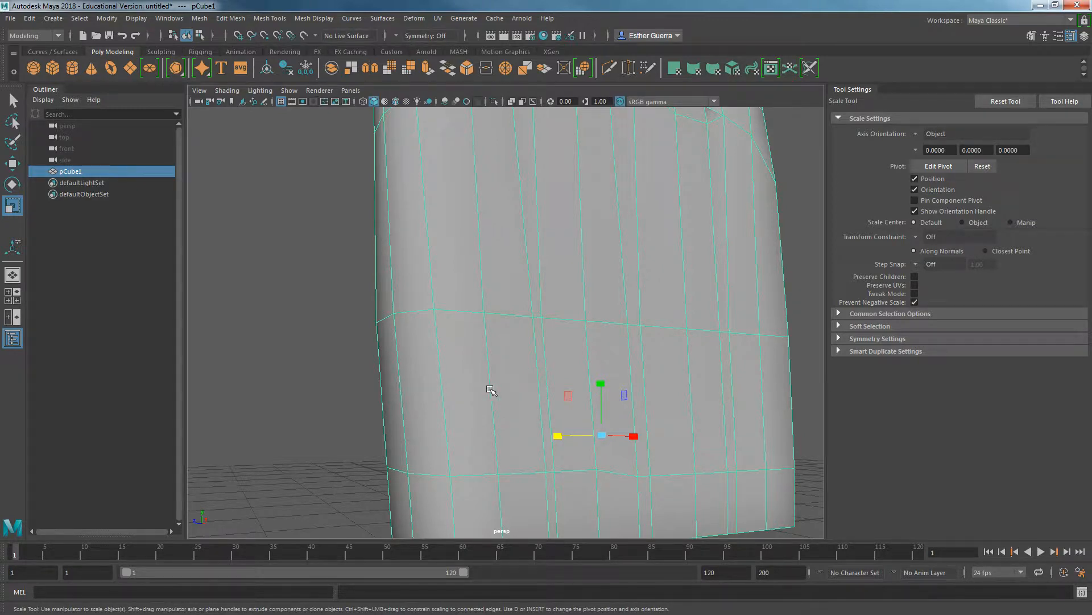
right_click_drag(490, 388, 408, 343, "shift")
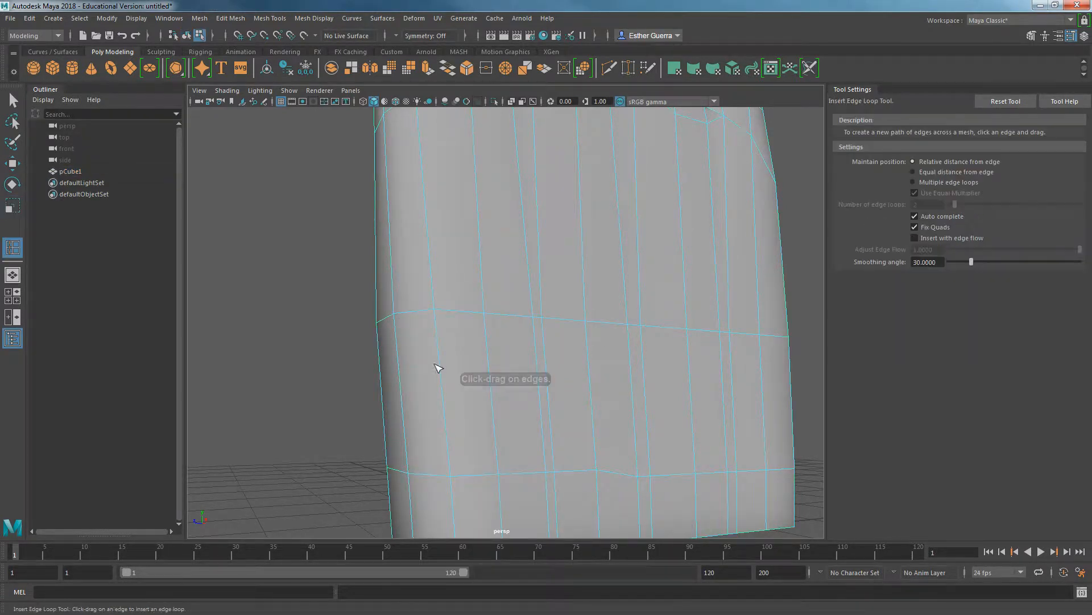
scroll(445, 396, "down", 5)
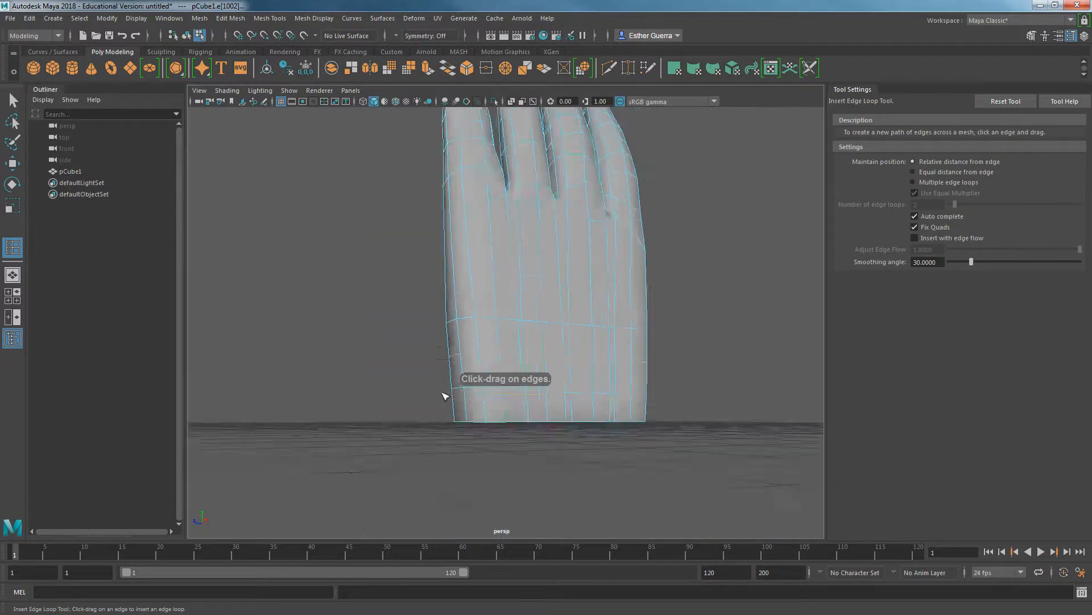
Step: On the index-finger side of the palm, raise the upper loop's two middle vertices and lower the bottom loop's two, then return to object mode
left_click_drag(483, 370, 568, 373, "alt")
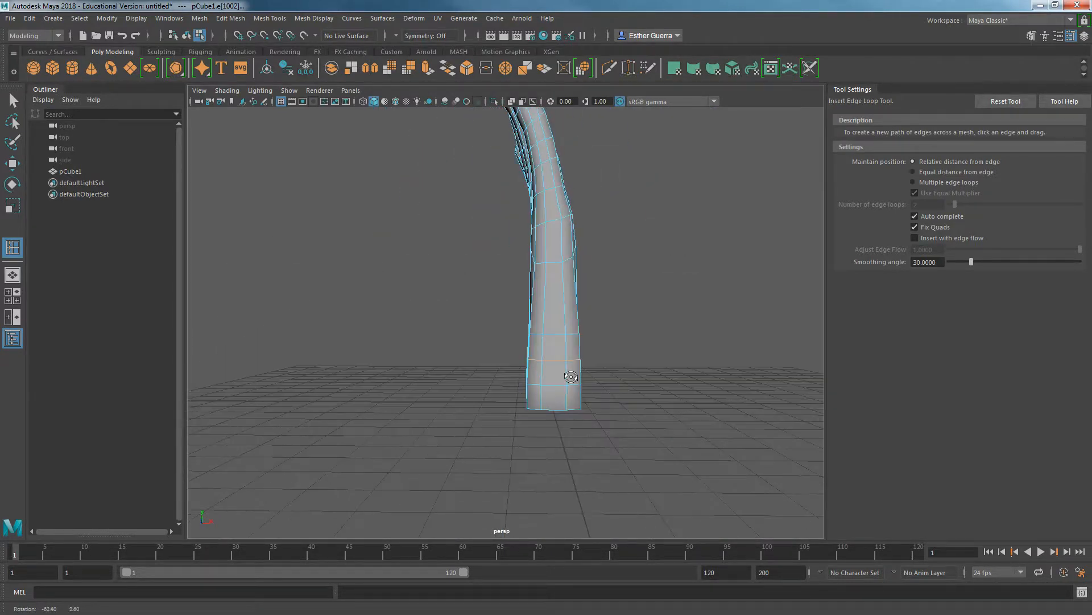
key("w")
right_click_drag(562, 339, 508, 279)
left_click(584, 336)
left_click(554, 336, "shift")
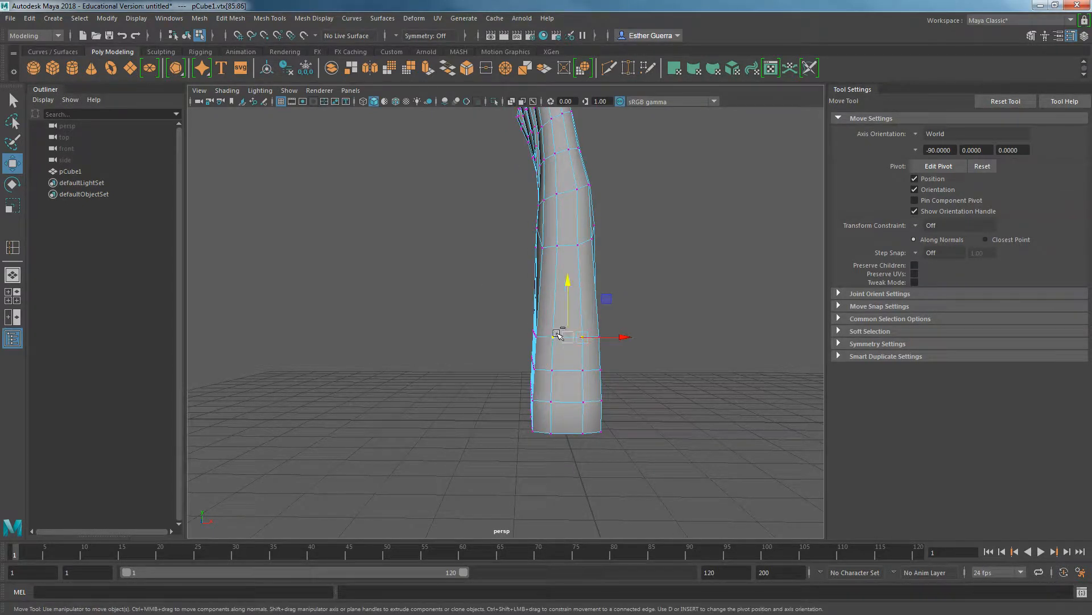
left_click_drag(569, 296, 570, 281)
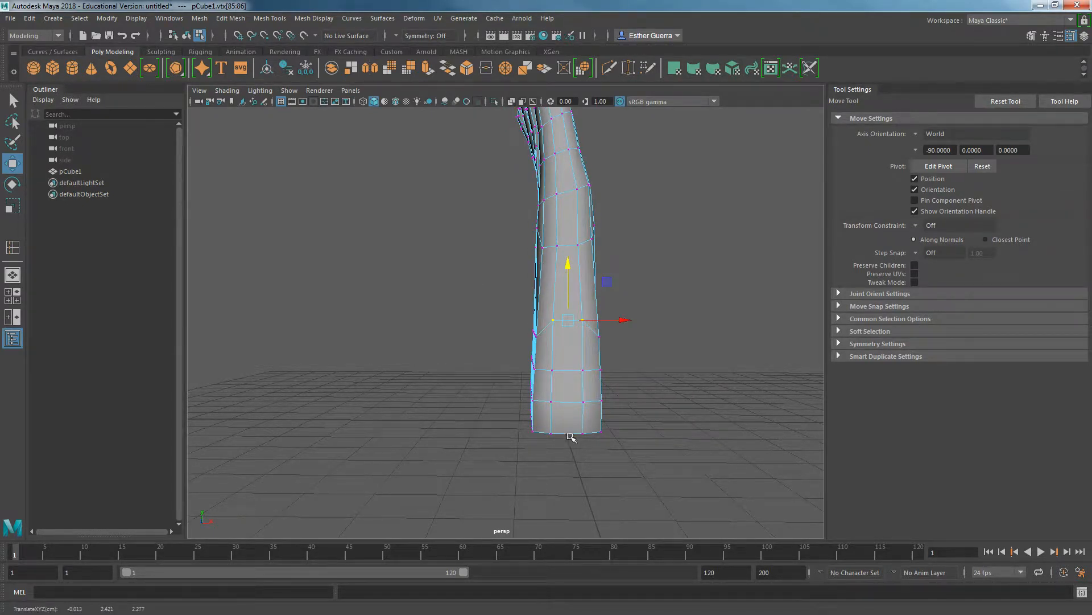
left_click(572, 405)
left_click(551, 401, "shift")
mouse_move(566, 345)
left_mouse_down()
mouse_move(567, 356)
mouse_move(541, 348)
mouse_move(580, 341)
mouse_move(564, 343)
mouse_move(724, 358)
mouse_move(556, 359)
left_mouse_up()
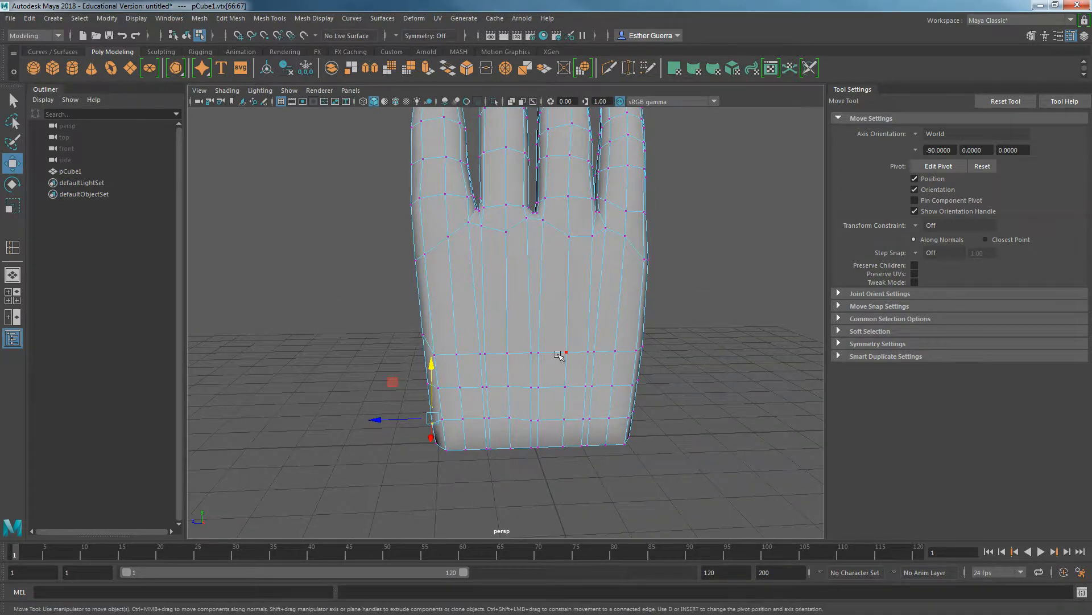
scroll(555, 355, "down", 3)
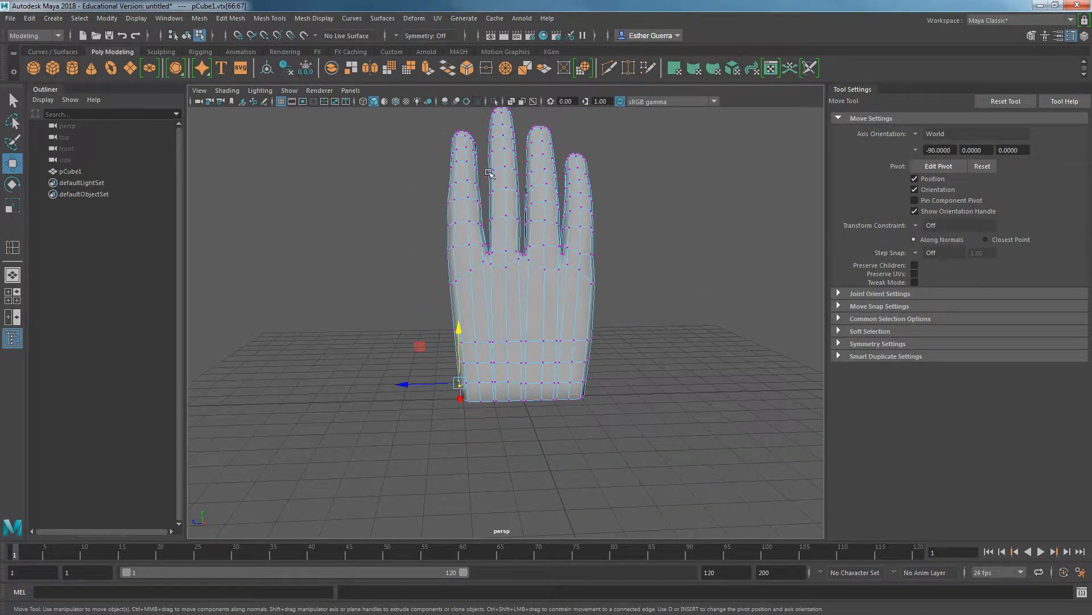
right_click_drag(517, 238, 551, 222)
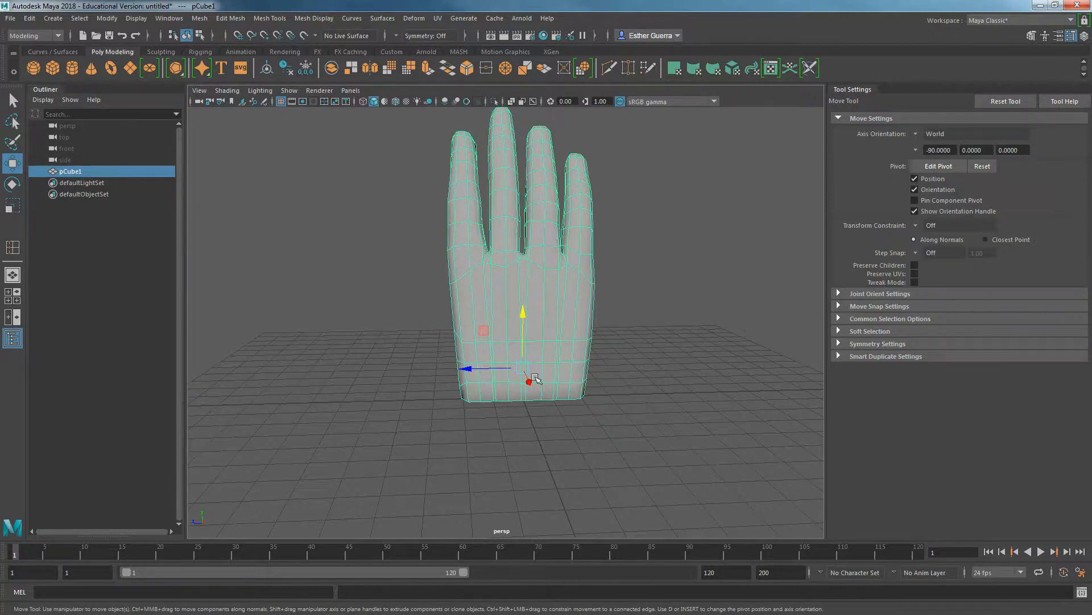
Step: Select the six faces on the index-finger side of the lower palm and extrude them outward as the thumb base
scroll(479, 369, "up", 3)
left_click_drag(479, 369, 575, 285, "alt")
right_click_drag(578, 274, 577, 316)
left_click(583, 351)
left_click(561, 351, "shift")
left_click(539, 356, "shift")
left_click(539, 383, "shift")
left_click(562, 392, "shift")
left_click(590, 393, "shift")
left_click_drag(596, 330, 496, 328, "alt")
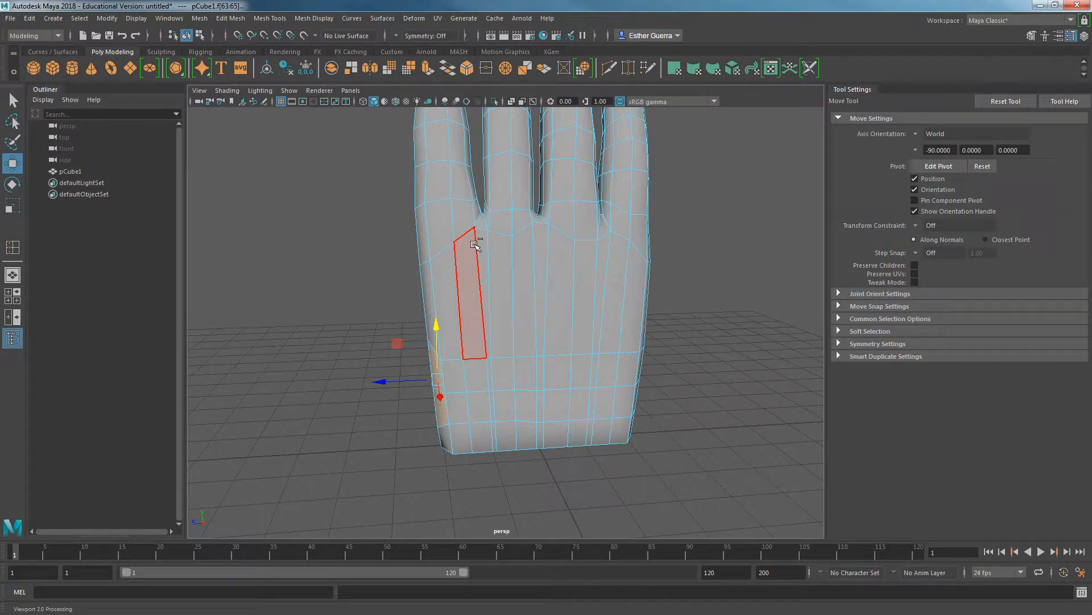
key("ctrl+e")
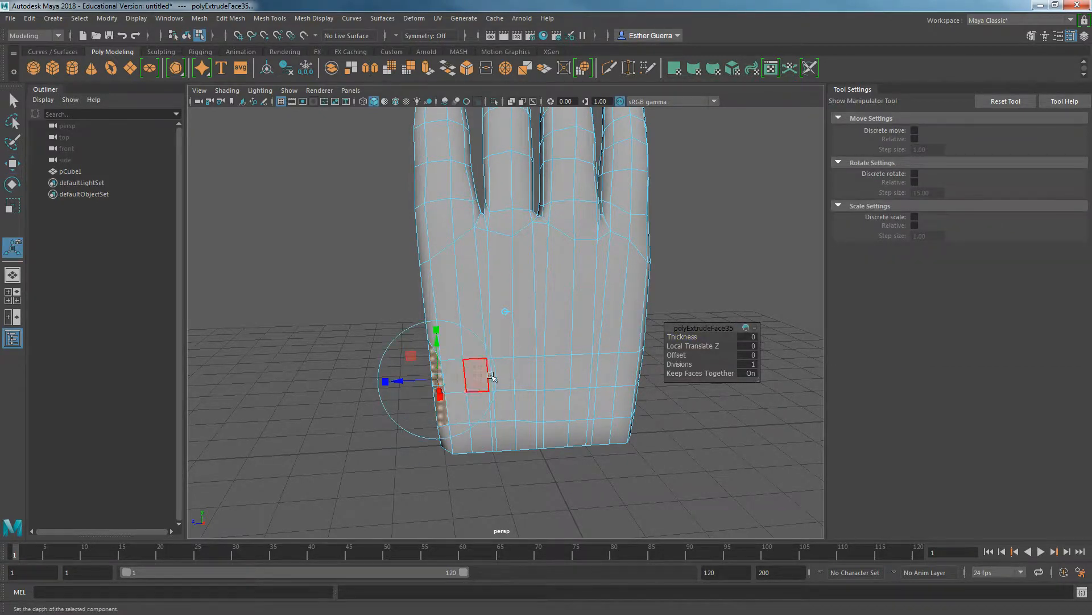
left_click_drag(408, 380, 381, 381)
left_click_drag(407, 340, 680, 358)
left_click(417, 317)
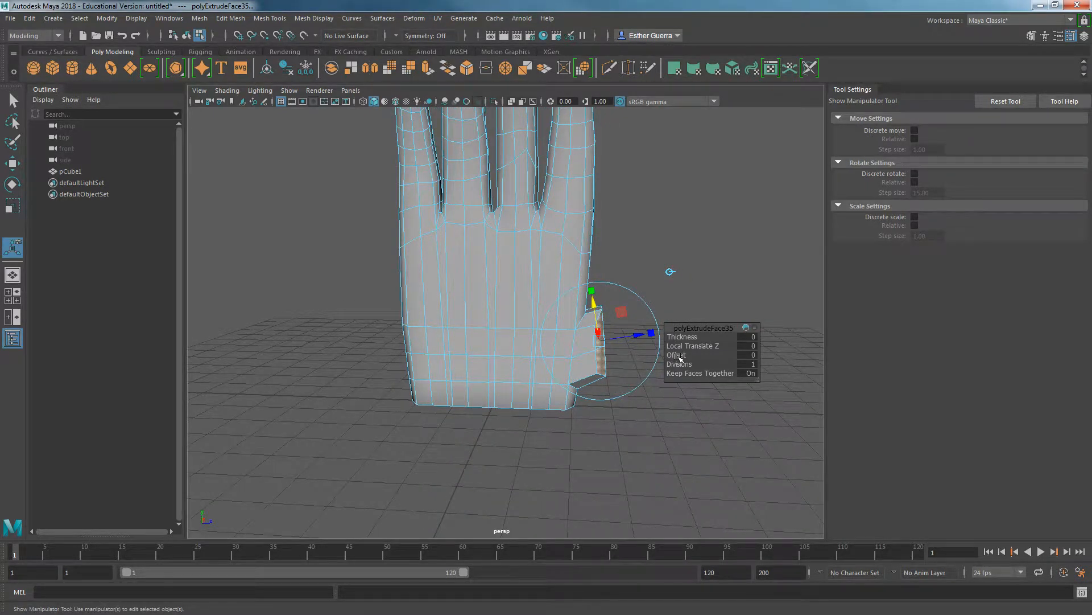
Step: Extrude the thumb base's end faces again, shift them outward and upward, and scale them narrower
key("ctrl+e")
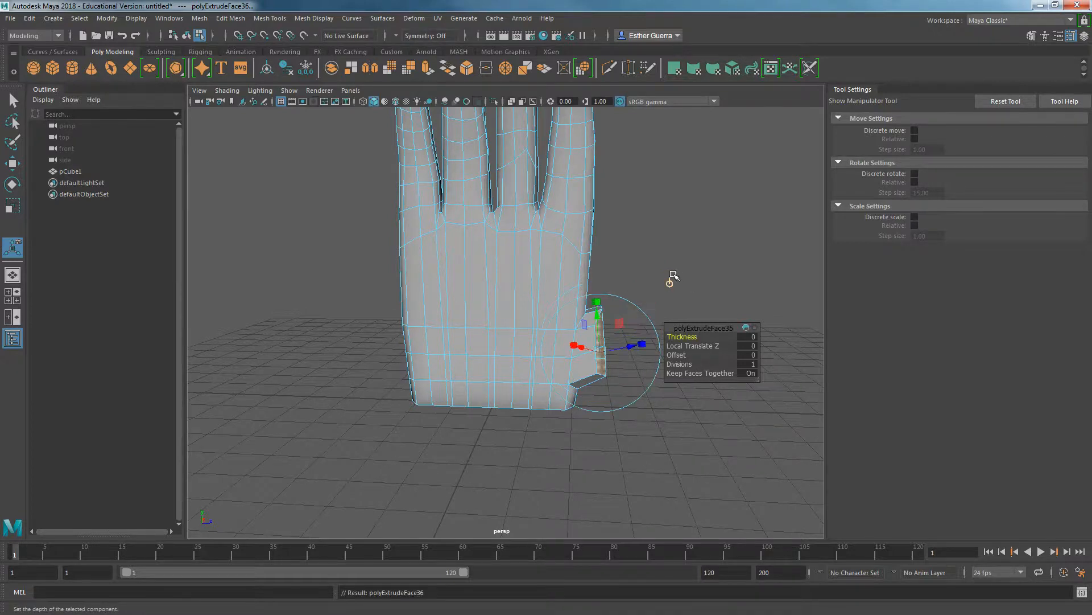
left_click_drag(615, 344, 618, 295)
key("e")
key("r")
left_click_drag(651, 329, 555, 350, "alt")
left_click_drag(634, 367, 608, 357, "alt")
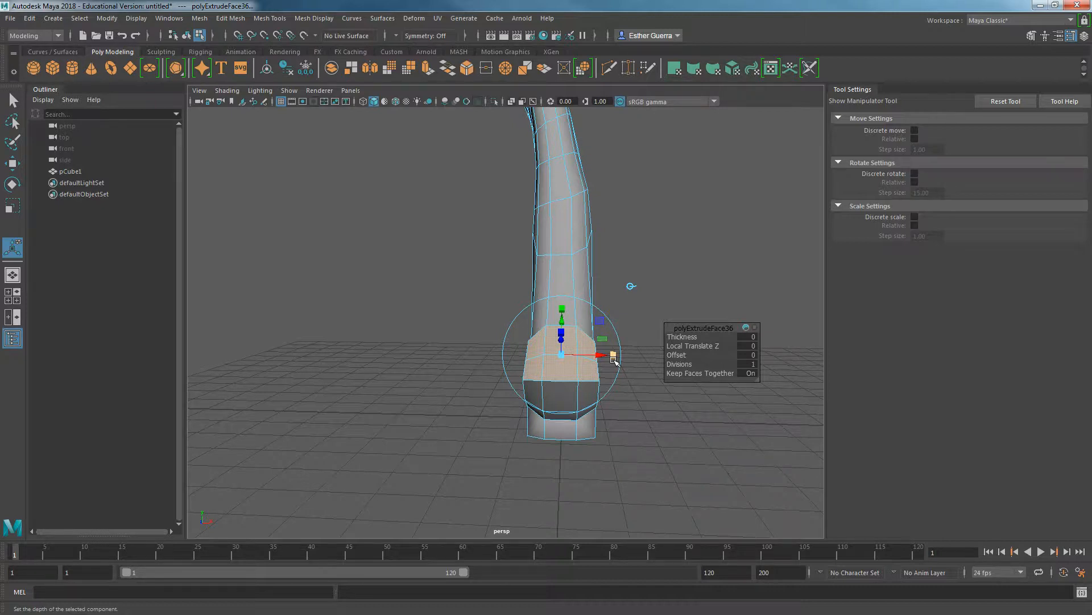
left_click_drag(439, 427, 615, 390, "alt")
middle_click_drag(614, 390, 370, 404, "alt")
left_click_drag(370, 404, 366, 432, "alt")
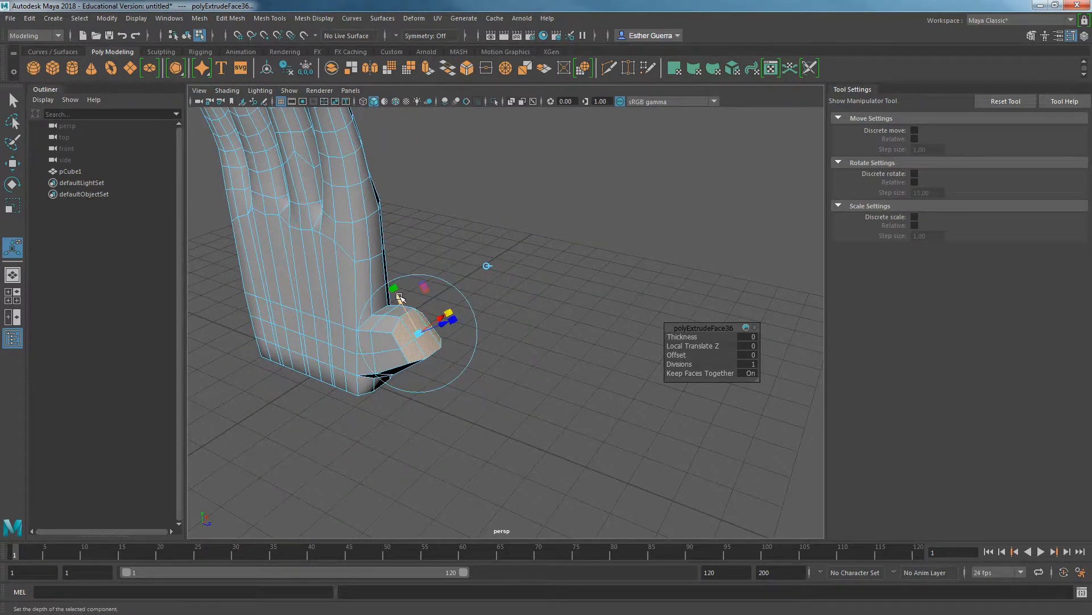
left_click_drag(394, 288, 364, 336)
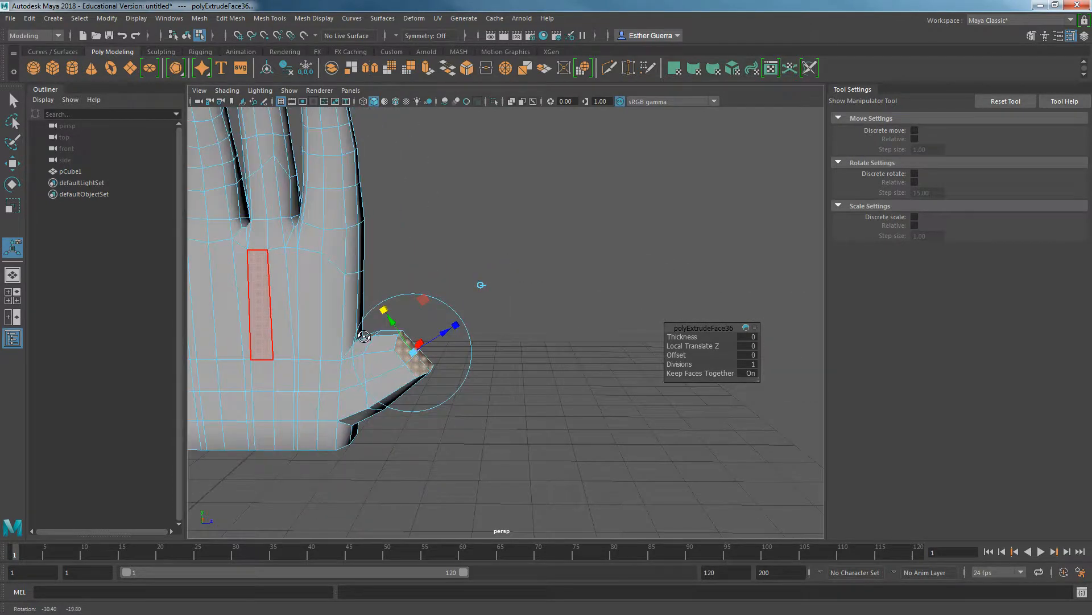
Step: Extrude the thumb's end faces up and outward as the next segment and tilt them to follow the thumb's direction
key("ctrl+e")
left_click(492, 290)
left_click_drag(415, 319, 415, 248)
left_click_drag(462, 286, 498, 286)
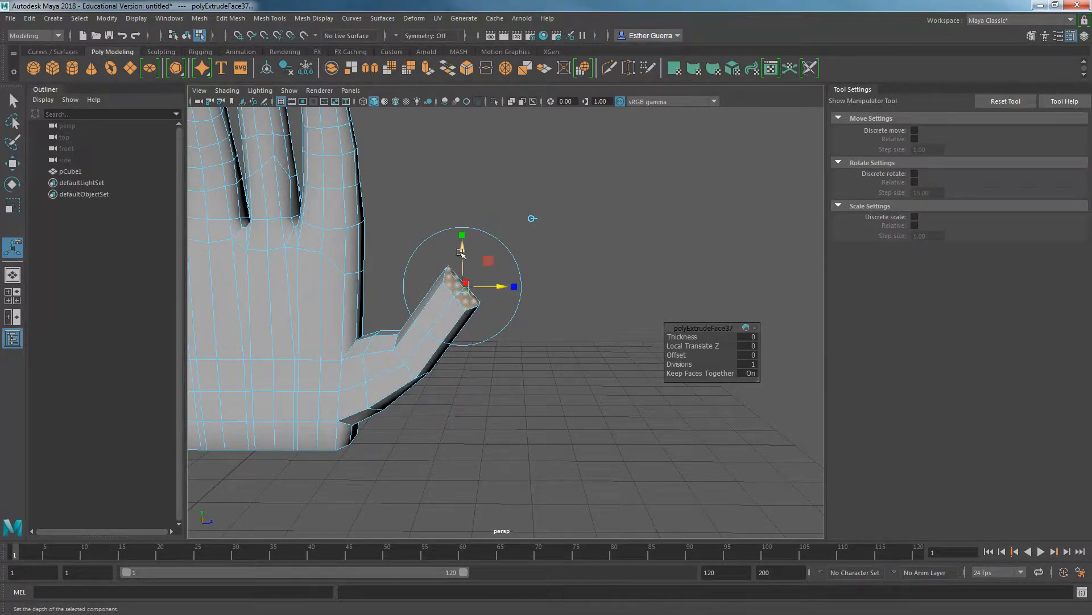
left_click_drag(455, 249, 462, 278)
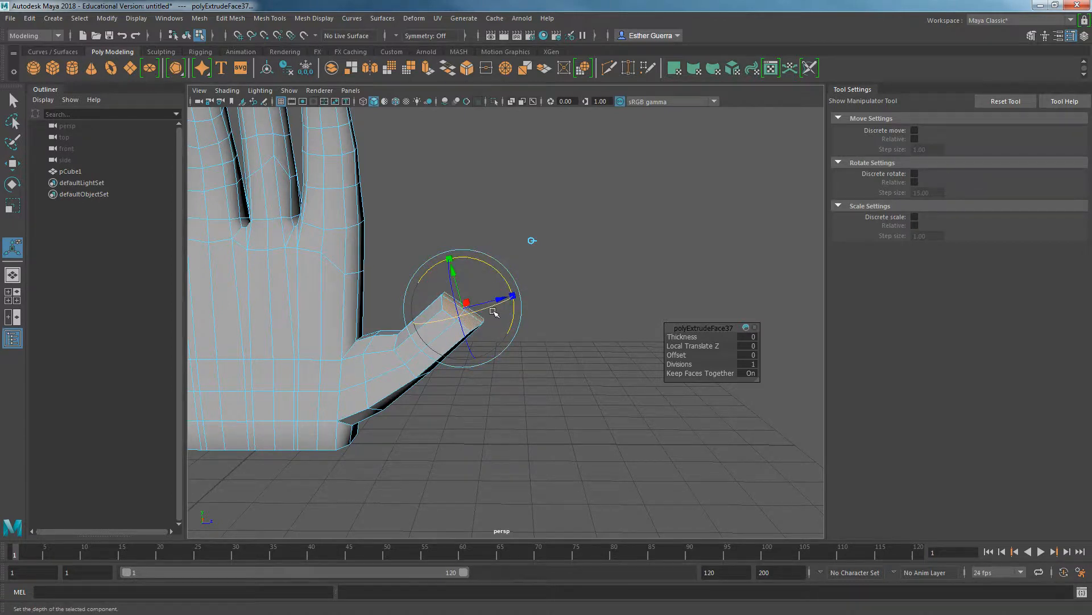
left_click_drag(501, 302, 482, 300)
Step: Extrude the thumb's end faces a short distance for the joint and adjust their width, thickness and position
key("ctrl+e")
left_click(528, 248)
left_click_drag(453, 286, 540, 297)
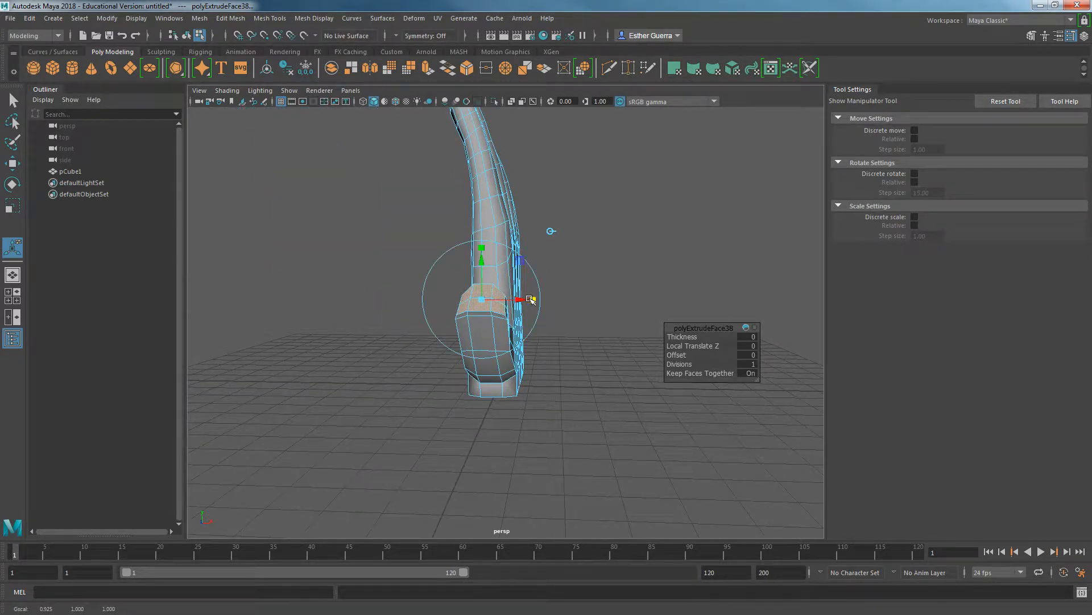
left_click_drag(527, 335, 576, 339, "alt")
left_click_drag(506, 293, 574, 276)
left_click_drag(458, 262, 459, 267)
mouse_move(513, 312)
left_mouse_down()
mouse_move(566, 349)
mouse_move(631, 472)
mouse_move(501, 317)
left_mouse_up()
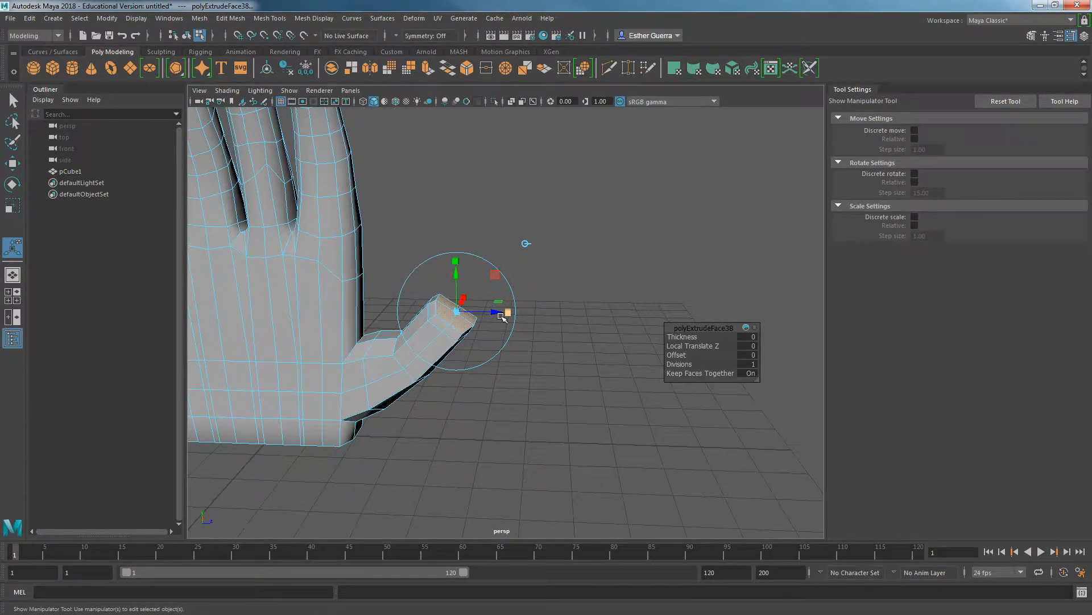
left_click(503, 314)
Step: Extrude the thumb's end faces upward as the last segment, bending them more upright and adjusting their size
key("ctrl+e")
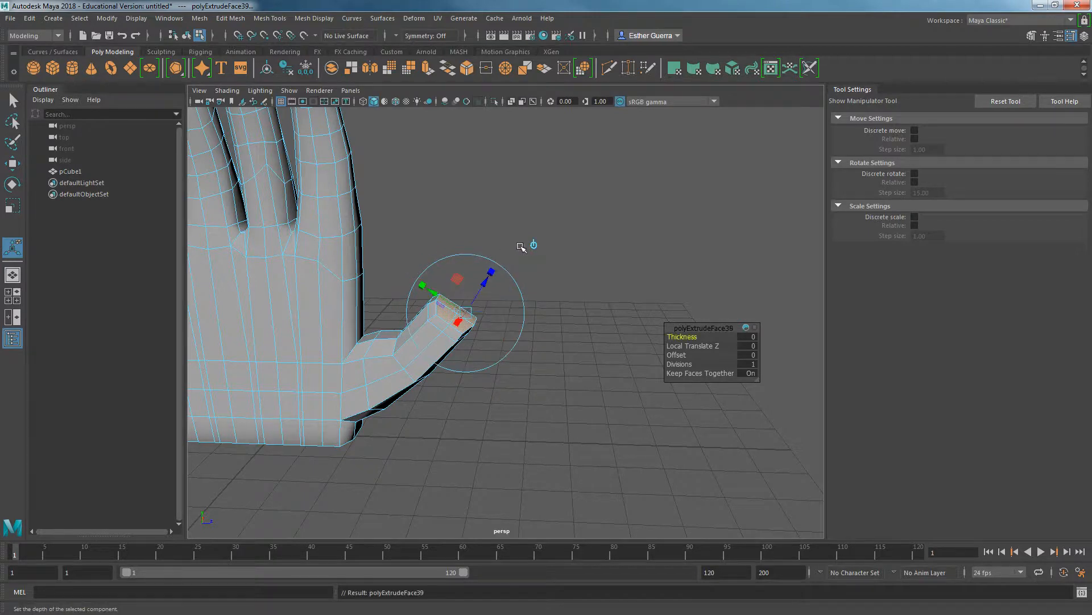
mouse_move(467, 285)
left_mouse_down()
mouse_move(459, 249)
mouse_move(555, 299)
mouse_move(519, 263)
mouse_move(483, 275)
left_mouse_up()
left_click_drag(471, 210, 509, 264)
mouse_move(512, 273)
left_mouse_down("alt")
mouse_move(609, 246)
mouse_move(603, 230)
mouse_move(529, 266)
left_mouse_up("alt")
left_click_drag(453, 223, 450, 232)
Step: Extrude the thumb's end faces once more, shrink them into a tapered fingertip, and return to object mode with nothing selected
key("ctrl+e")
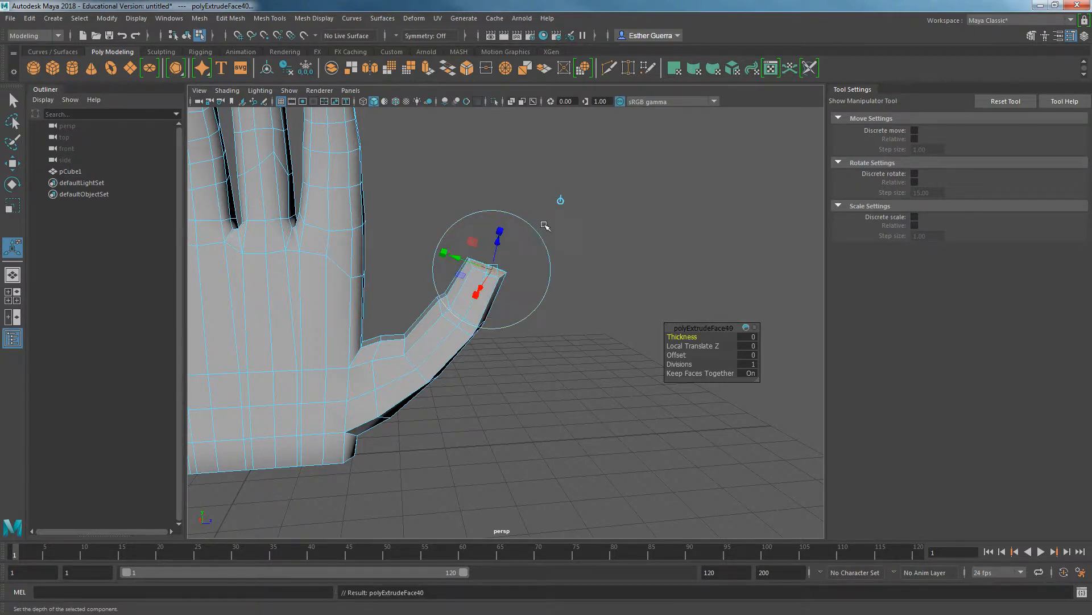
left_click_drag(535, 265, 481, 272)
left_click_drag(563, 254, 466, 241, "alt")
left_click_drag(486, 251, 575, 222, "alt")
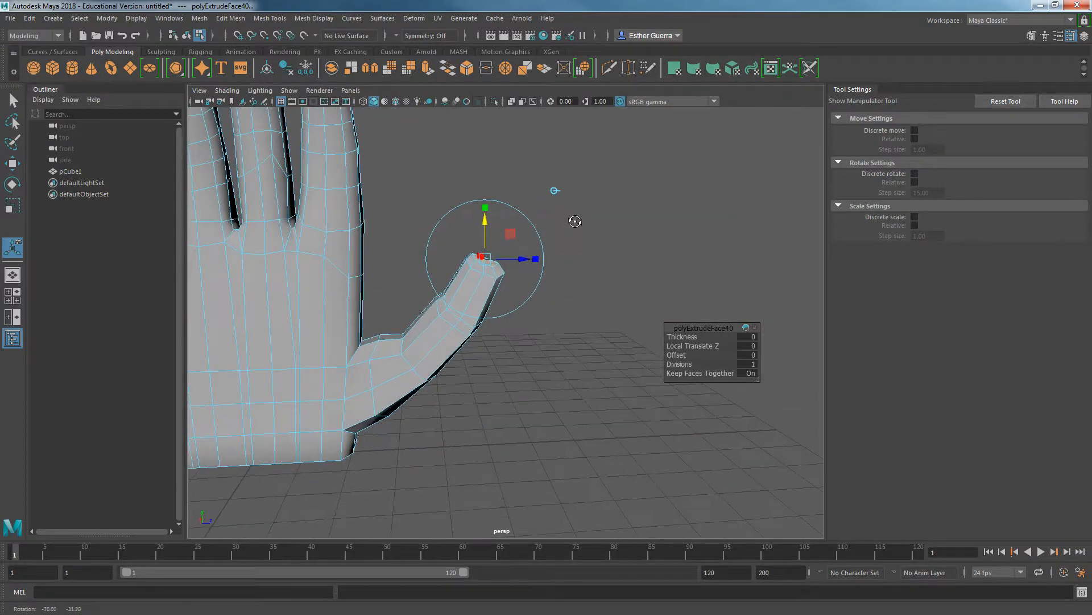
left_click_drag(518, 258, 491, 223)
left_click_drag(499, 277, 459, 275, "alt")
right_click_drag(458, 275, 528, 259)
left_click(574, 338)
Step: Lower the vertices of the bottom edge loop beneath the thumb slightly toward the wrist
right_click_drag(574, 340, 500, 342, "alt")
left_click_drag(501, 341, 415, 377, "alt")
scroll(447, 363, "up", 3)
right_click_drag(408, 275, 352, 268)
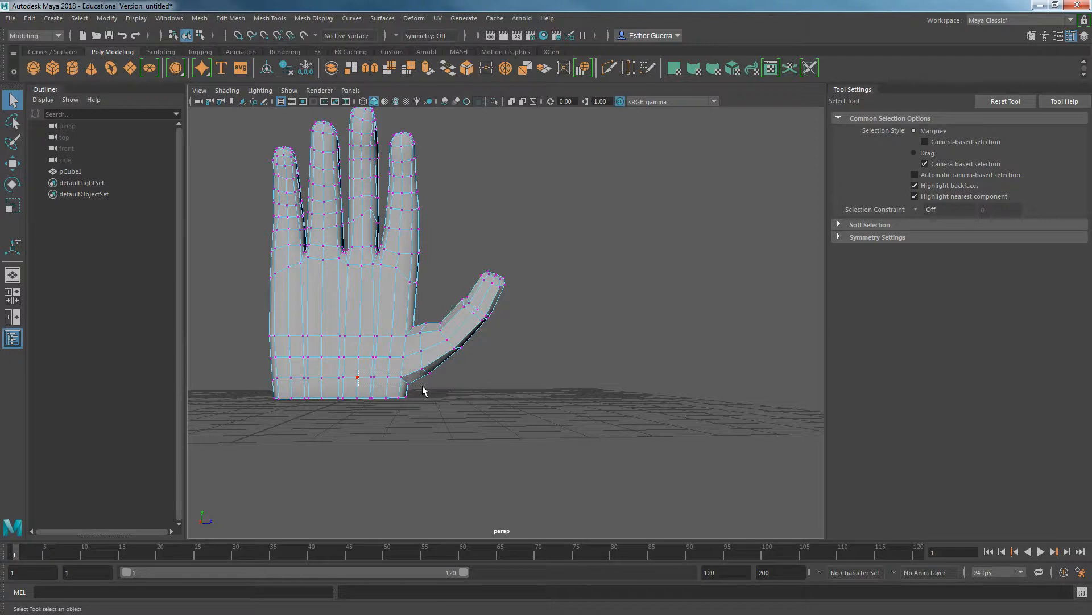
left_click_drag(423, 390, 420, 387)
left_click_drag(399, 349, 164, 371, "alt")
key("w")
left_click_drag(630, 326, 628, 334)
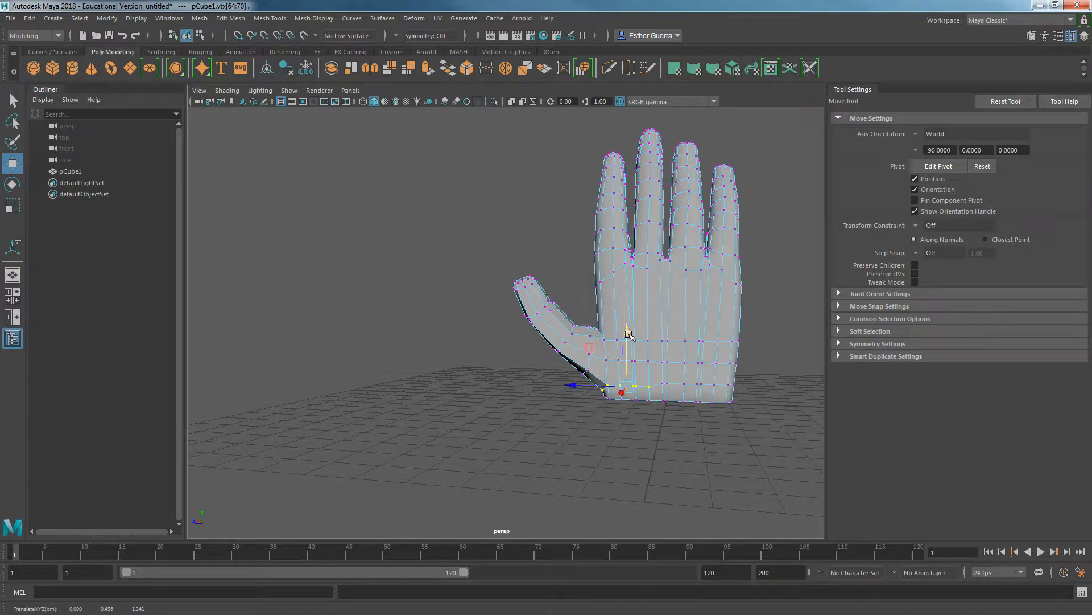
Step: Return the hand to object mode and even out the thumb's mesh with the Sculpt Geometry Tool's Relax operation
right_click_drag(590, 336, 660, 266)
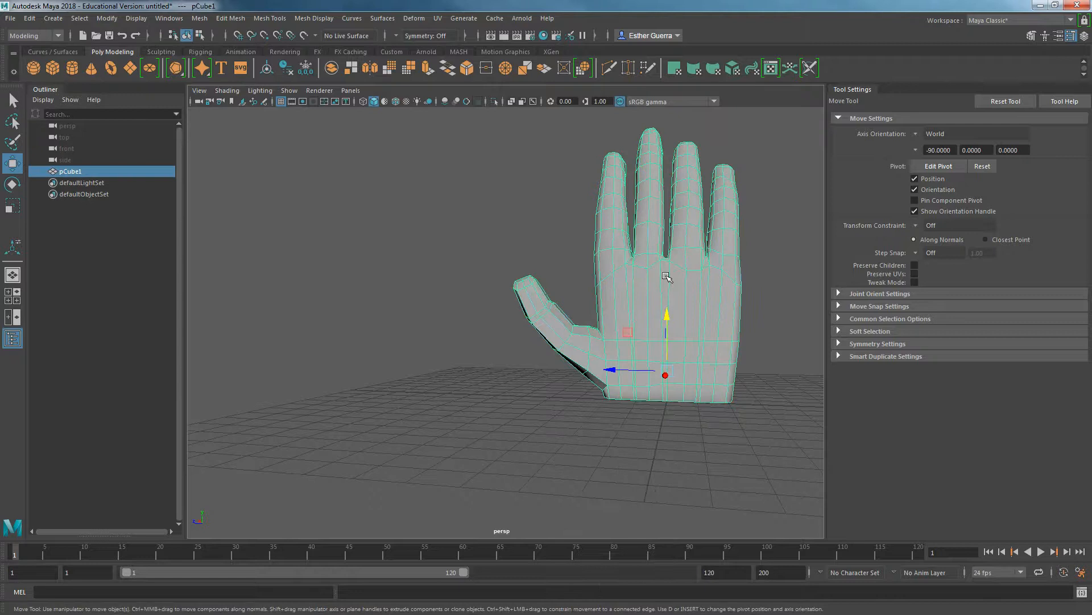
left_click(383, 18)
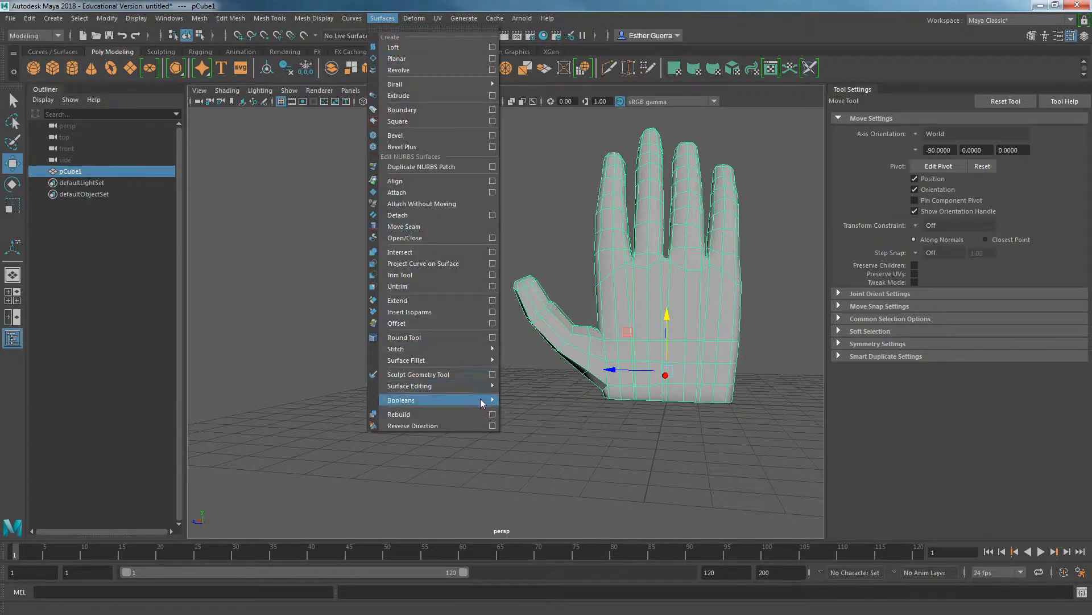
left_click(467, 371)
right_click_drag(496, 373, 581, 348, "alt")
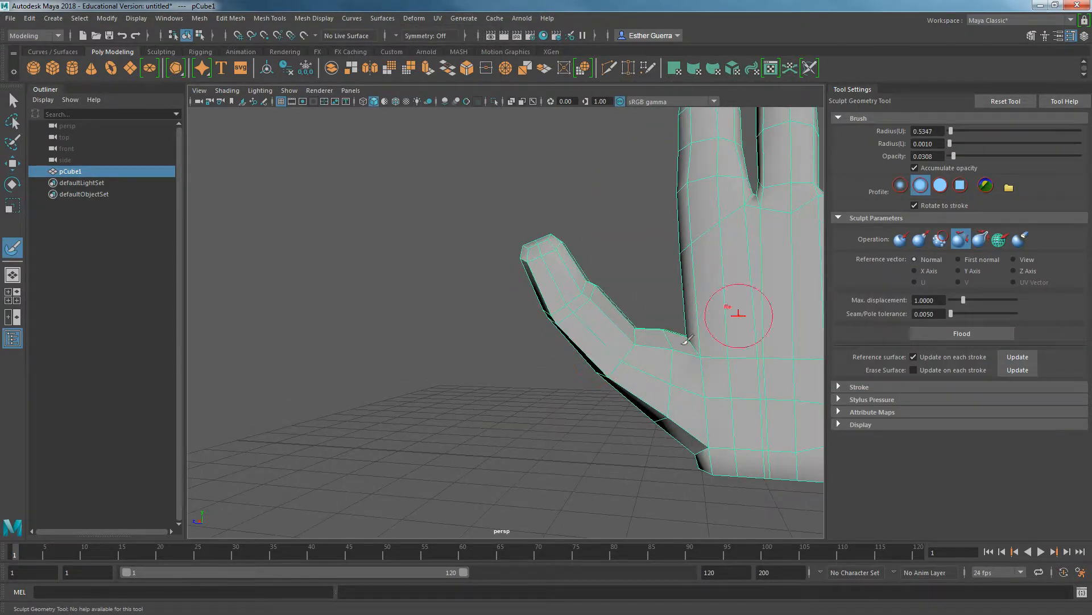
mouse_move(667, 366)
left_mouse_down()
mouse_move(710, 426)
mouse_move(685, 330)
mouse_move(626, 296)
mouse_move(560, 302)
mouse_move(566, 317)
mouse_move(649, 262)
left_mouse_up()
mouse_move(577, 338)
left_mouse_down()
mouse_move(586, 353)
mouse_move(577, 360)
mouse_move(378, 378)
mouse_move(526, 364)
left_mouse_up()
left_click_drag(437, 333, 432, 355)
mouse_move(411, 336)
left_mouse_down("alt")
mouse_move(500, 343)
mouse_move(349, 365)
mouse_move(348, 376)
left_mouse_up("alt")
left_click_drag(349, 380, 411, 378, "alt")
mouse_move(347, 373)
left_mouse_down()
mouse_move(322, 382)
mouse_move(315, 337)
mouse_move(338, 329)
mouse_move(366, 361)
mouse_move(385, 330)
mouse_move(367, 340)
mouse_move(442, 394)
left_mouse_up()
Step: Switch the sculpting brush to Smooth and soften the thumb from its tip to its base
mouse_move(500, 313)
left_mouse_down("alt")
mouse_move(480, 305)
mouse_move(521, 263)
left_mouse_up("alt")
scroll(473, 309, "down", 5)
left_click_drag(557, 310, 555, 348, "alt")
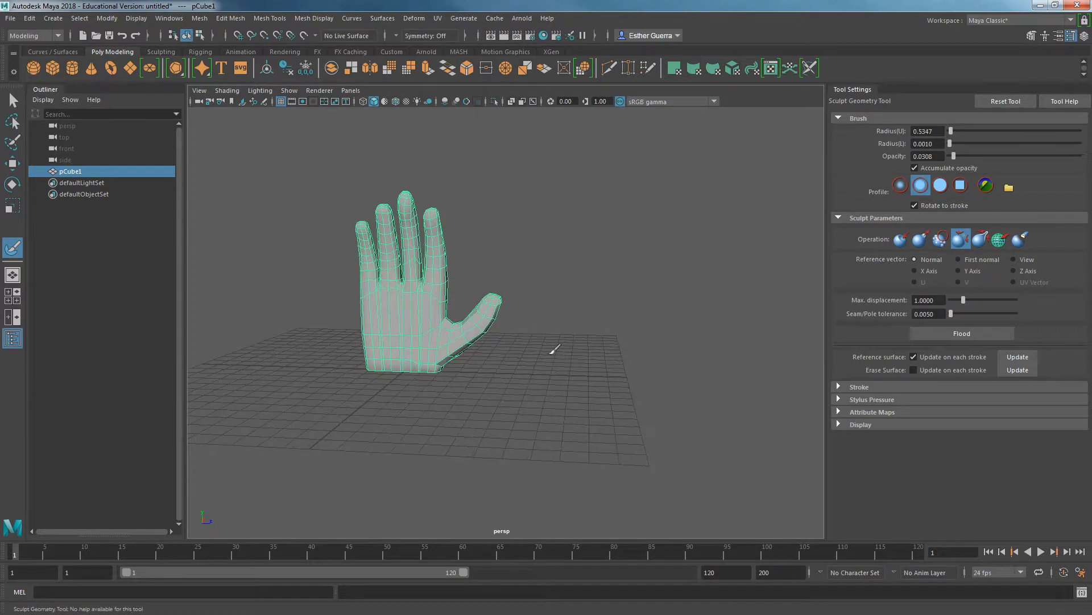
scroll(475, 296, "up", 3)
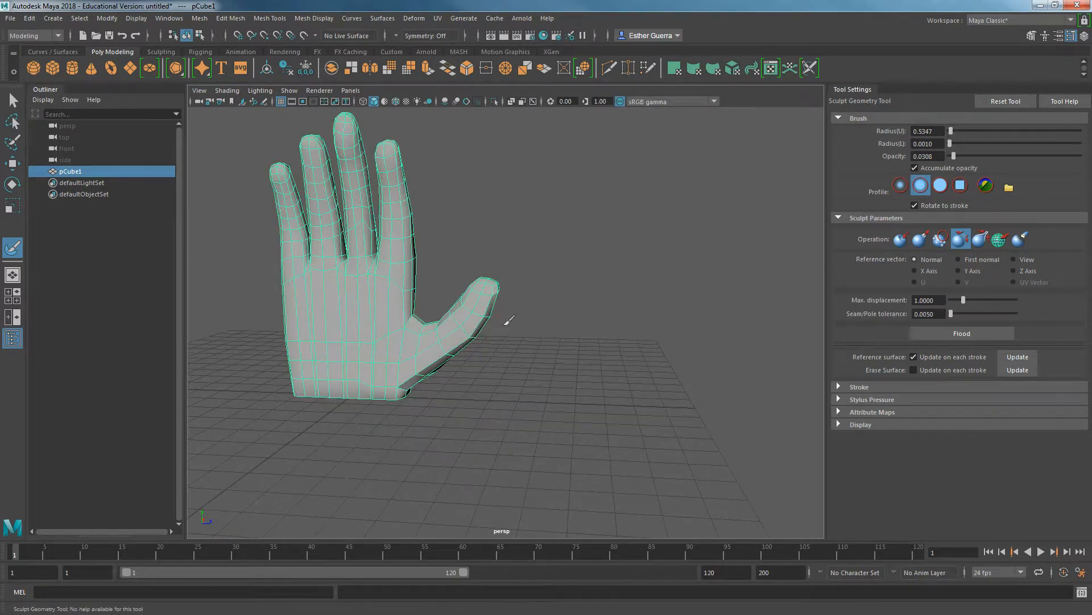
scroll(499, 331, "up", 3)
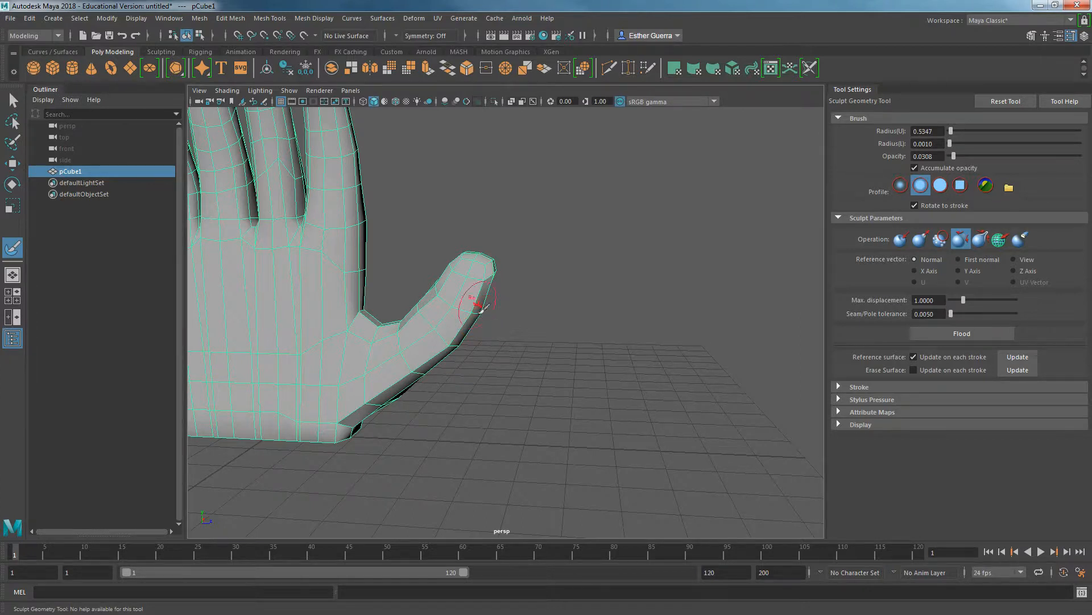
mouse_move(532, 318)
left_mouse_down("alt")
mouse_move(424, 310)
mouse_move(434, 324)
mouse_move(596, 320)
left_mouse_up("alt")
left_click(941, 239)
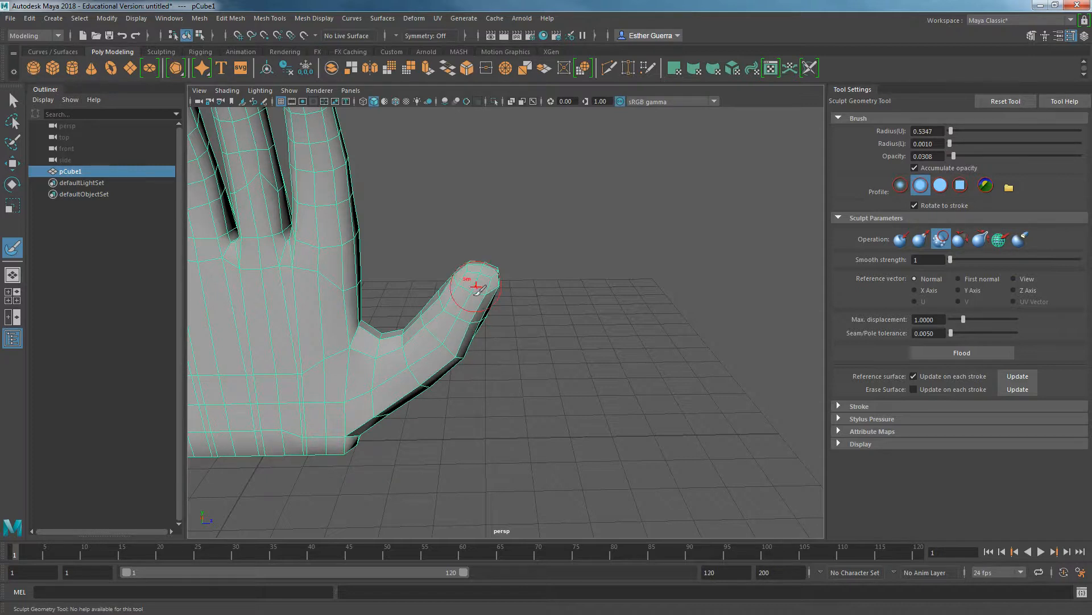
left_click_drag(490, 309, 440, 348, "alt")
mouse_move(488, 320)
left_mouse_down("alt")
mouse_move(390, 285)
mouse_move(439, 317)
left_mouse_up("alt")
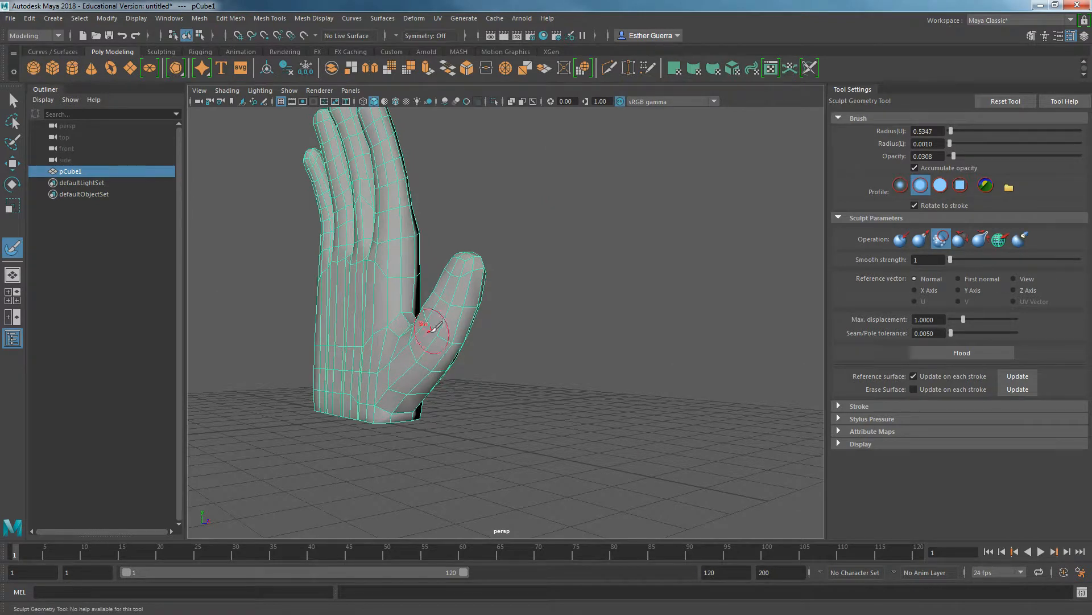
scroll(432, 321, "up", 5)
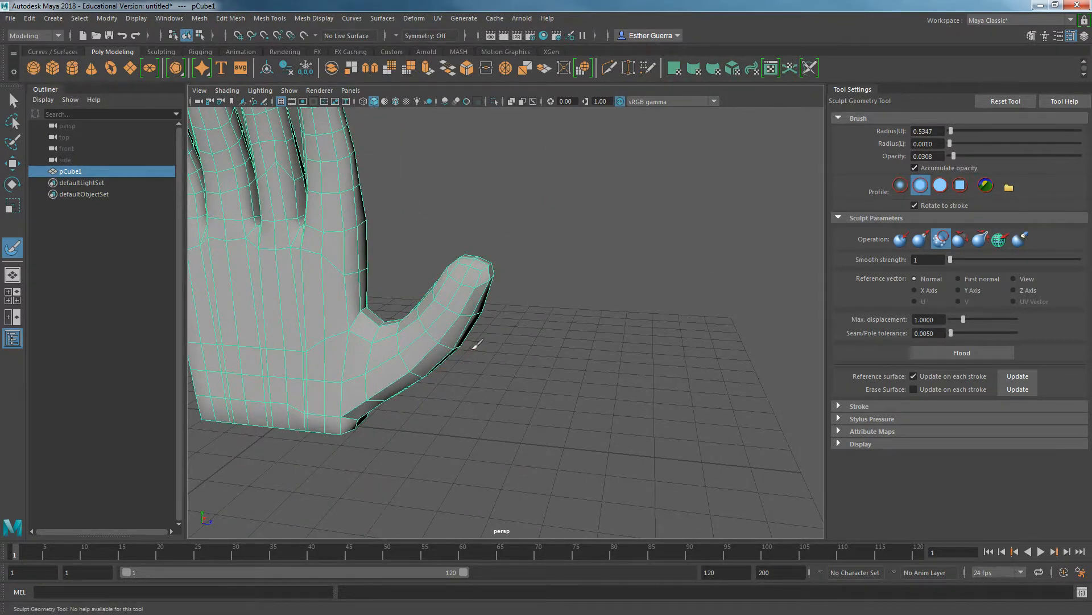
left_click_drag(476, 341, 438, 328, "alt")
mouse_move(514, 363)
left_mouse_down("alt")
mouse_move(319, 369)
mouse_move(343, 391)
mouse_move(362, 386)
left_mouse_up("alt")
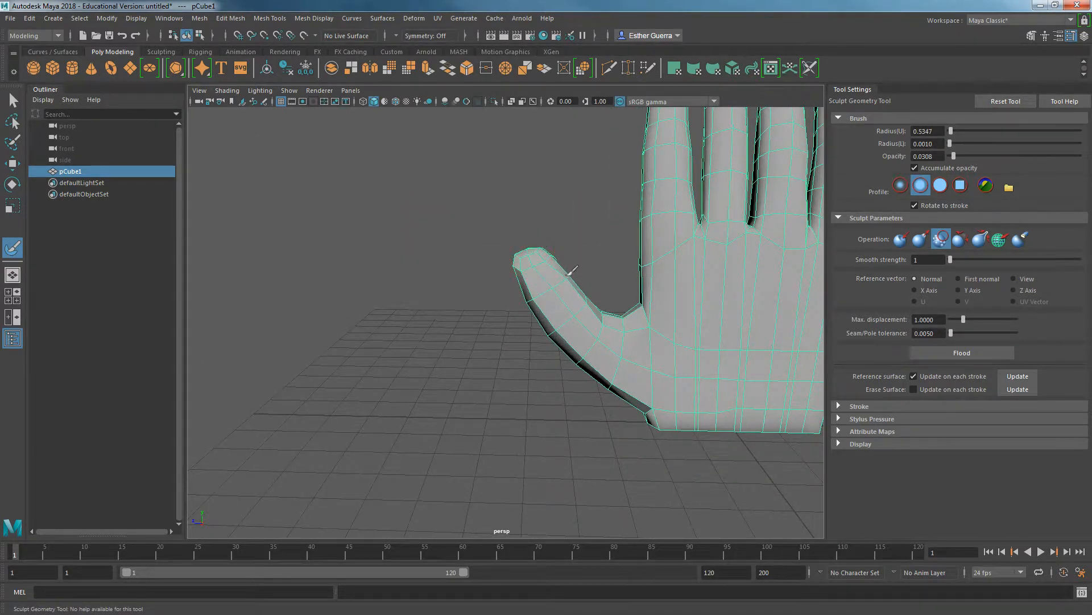
mouse_move(543, 302)
left_mouse_down()
mouse_move(553, 278)
mouse_move(554, 293)
mouse_move(670, 285)
mouse_move(569, 290)
mouse_move(693, 296)
mouse_move(551, 295)
mouse_move(624, 322)
left_mouse_up()
Step: Select the thumb's vertices above its base, rotate them slightly more upright and shift them toward the fingers
right_click_drag(558, 296, 501, 278)
key("w")
mouse_move(490, 219)
left_mouse_down()
mouse_move(606, 390)
mouse_move(603, 367)
left_mouse_up()
key("r")
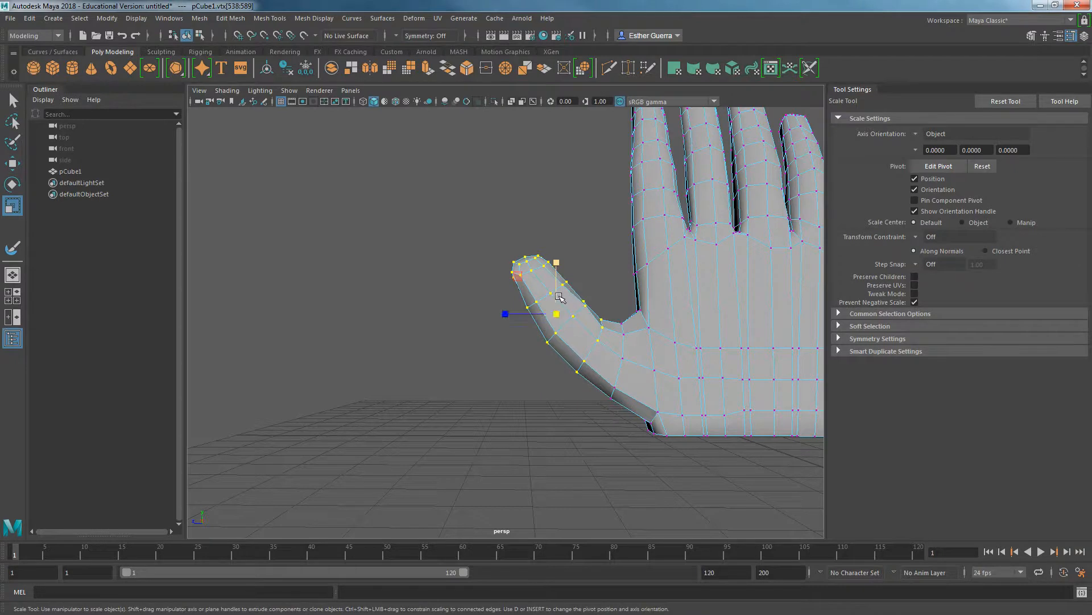
key("e")
left_click_drag(515, 290, 534, 302)
key("w")
left_click_drag(568, 269, 570, 266)
left_click_drag(533, 314, 537, 310)
scroll(646, 325, "down", 5)
scroll(652, 322, "up", 4)
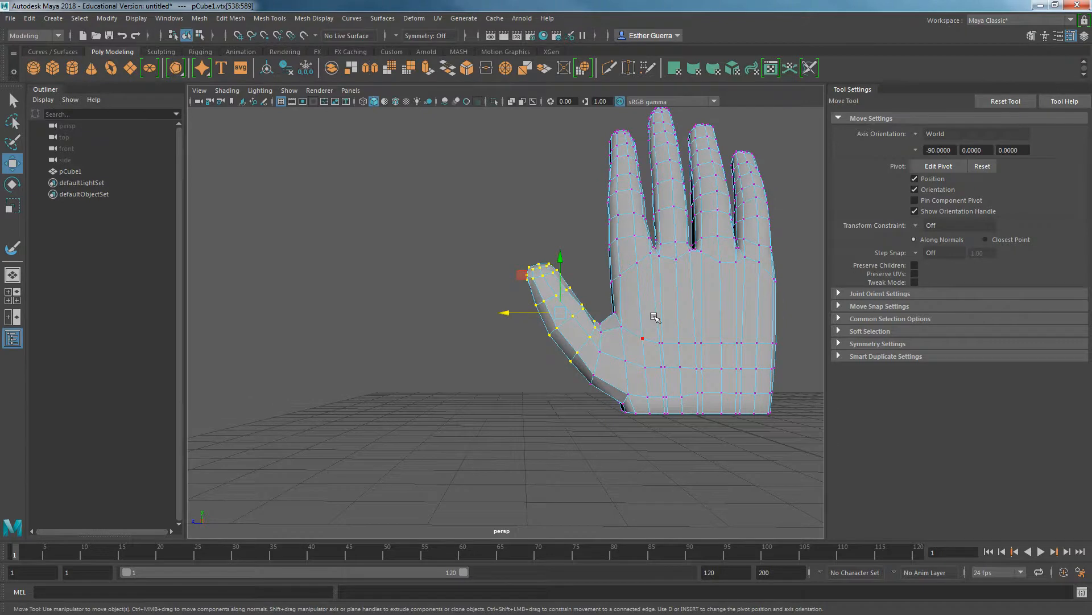
Step: Select the vertices of the thumb's upper segments, move them toward the fingers and adjust their rotation
left_click_drag(516, 228, 589, 341)
left_click_drag(522, 300, 511, 300)
key("r")
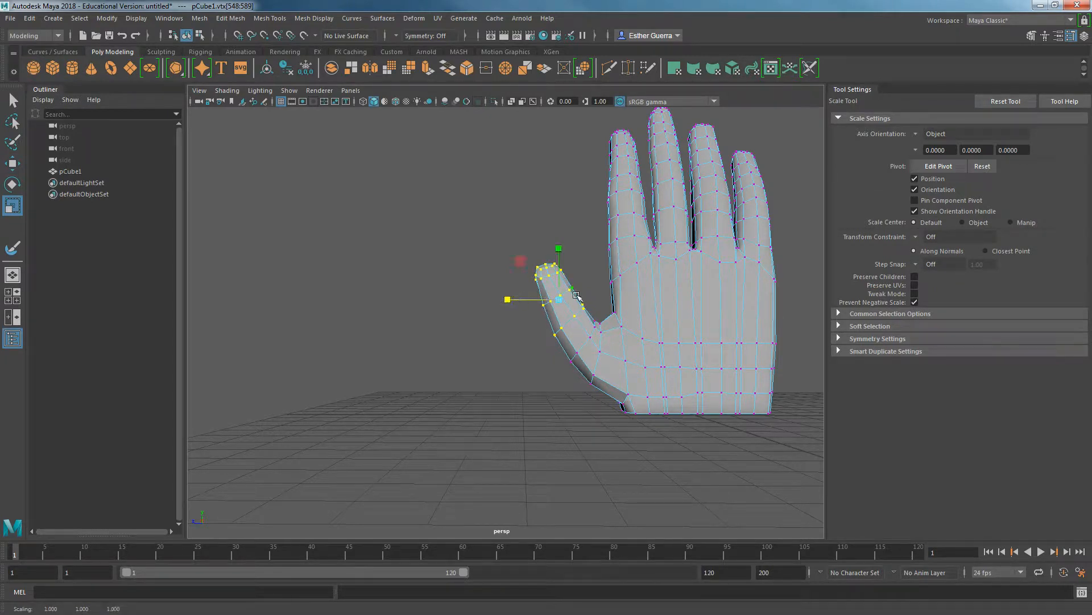
key("e")
left_click_drag(552, 349, 550, 348)
key("w")
left_click_drag(529, 300, 847, 365)
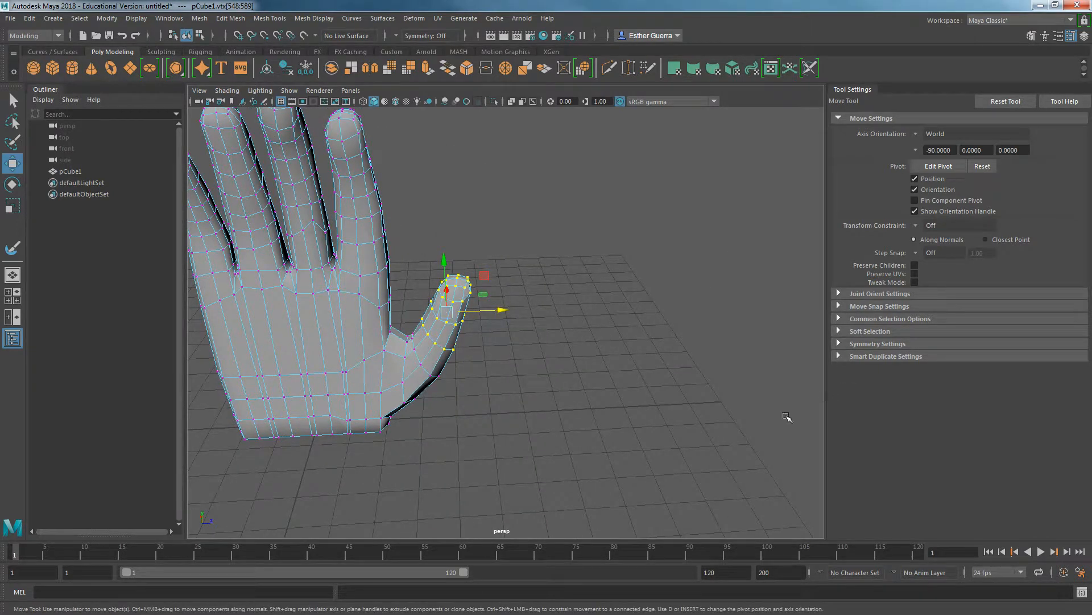
Step: Select the vertices of the whole thumb, rotate and reposition them against the palm, and return to object mode
left_click_drag(584, 394, 602, 361, "alt")
left_click_drag(575, 434, 404, 238)
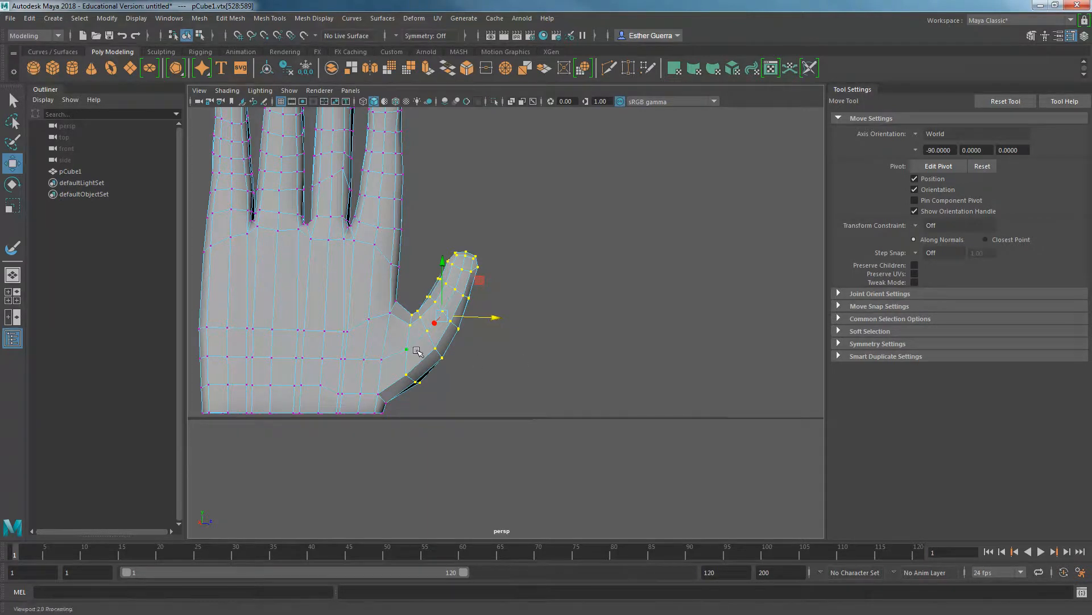
key("e")
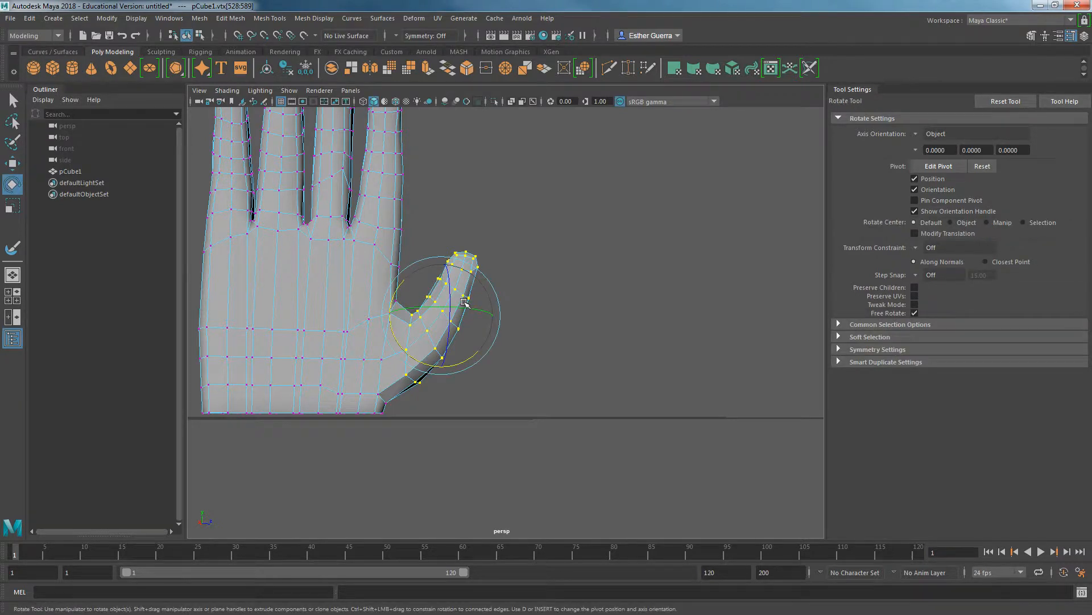
left_click_drag(462, 311, 421, 347)
left_click_drag(428, 274, 433, 275)
key("w")
left_click_drag(511, 277, 503, 276)
left_click_drag(475, 324, 561, 308)
left_click_drag(497, 323, 455, 341)
scroll(492, 330, "down", 5)
scroll(454, 341, "up", 5)
left_click(463, 383)
right_click_drag(384, 373, 446, 263)
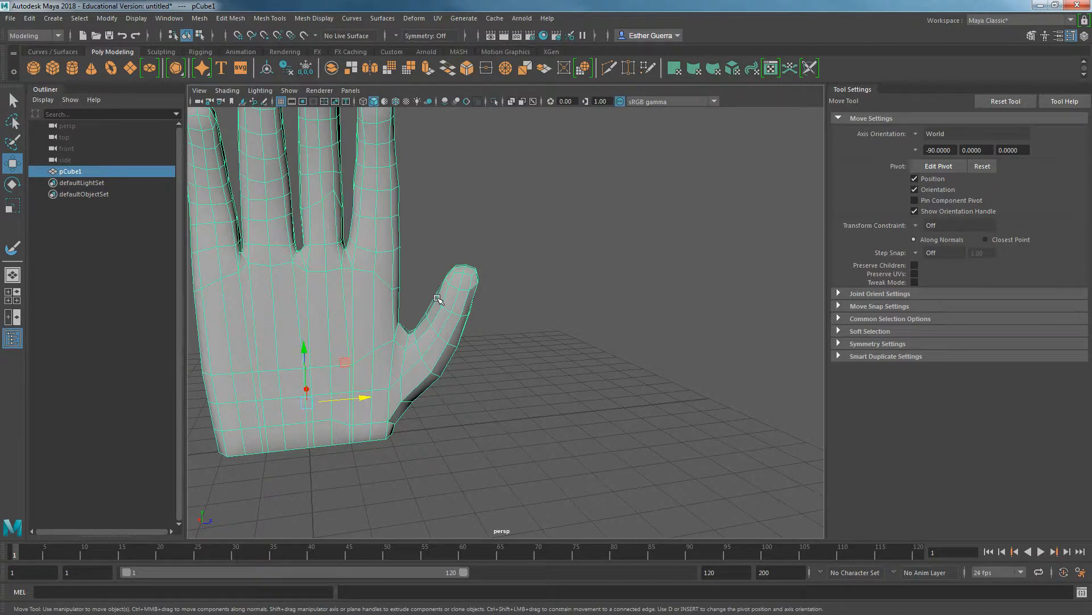
Step: Stretch the vertices of the thumb's upper part slightly in height and return to object mode
right_click_drag(454, 301, 422, 278)
left_click_drag(419, 237, 503, 348)
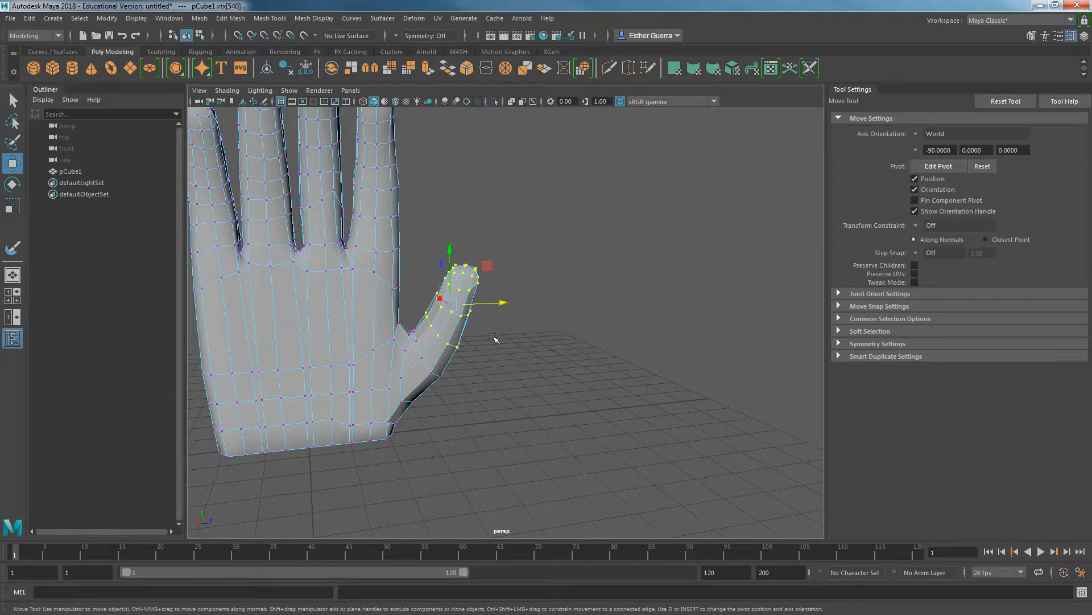
key("e")
key("w")
key("r")
left_click_drag(451, 250, 453, 240)
key("w")
left_click_drag(526, 320, 431, 362, "alt")
right_click_drag(476, 310, 500, 317)
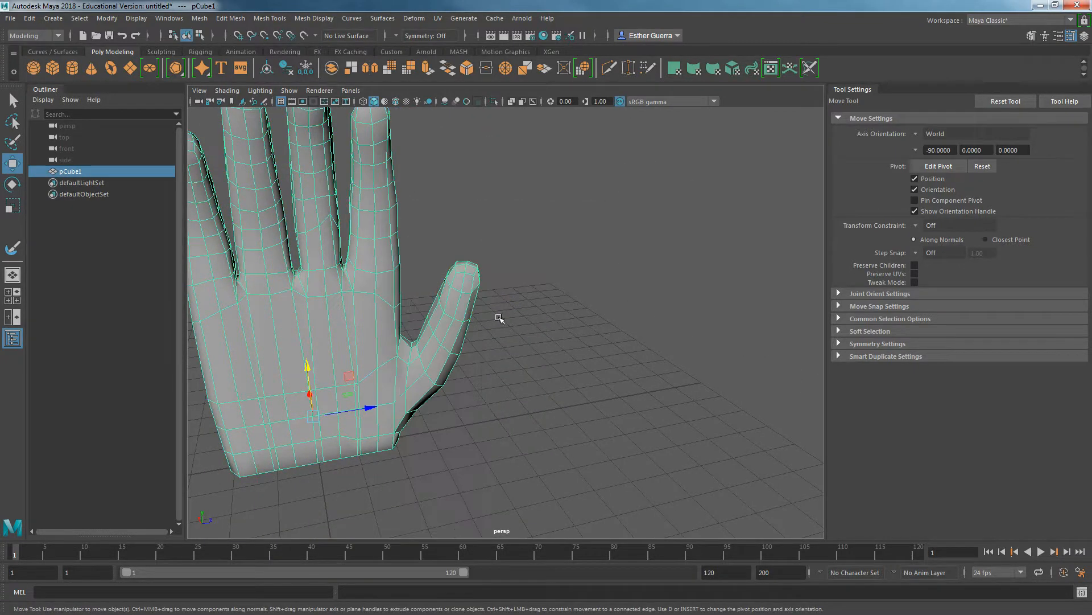
Step: Enlarge the sculpting brush radius to 1.2337 and smooth the lower palm and the wrist edge into a rounder shape
left_click(11, 247)
mouse_move(342, 364)
left_mouse_down("alt")
mouse_move(382, 375)
mouse_move(448, 455)
mouse_move(463, 451)
mouse_move(434, 453)
mouse_move(600, 453)
mouse_move(705, 403)
left_mouse_up("alt")
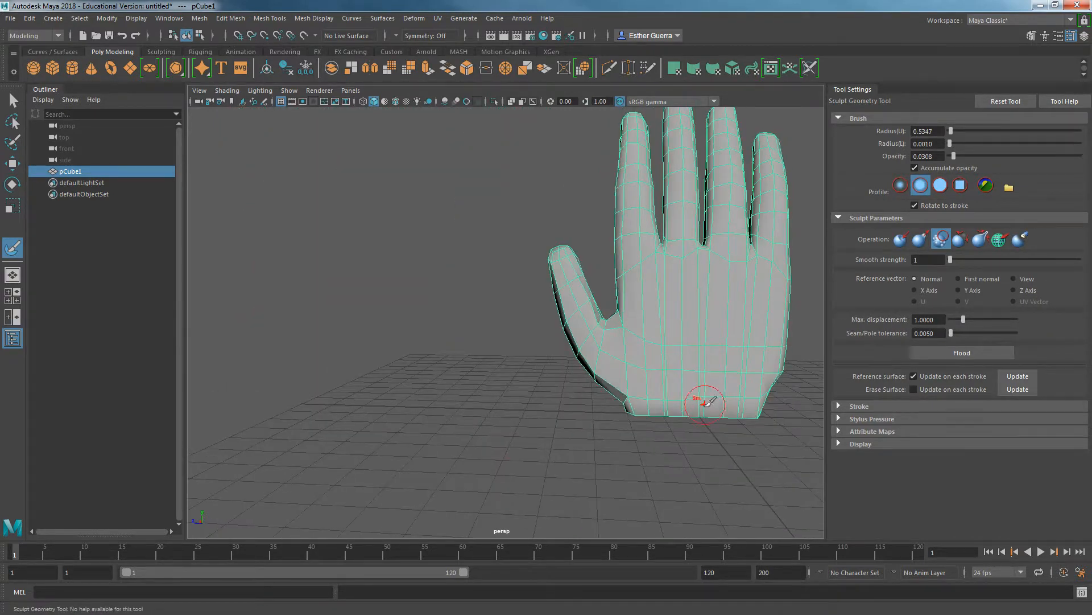
middle_click_drag(773, 367, 671, 355, "alt")
key("b")
mouse_move(668, 350)
left_mouse_down()
mouse_move(685, 349)
mouse_move(671, 317)
mouse_move(623, 270)
mouse_move(503, 312)
mouse_move(398, 267)
mouse_move(427, 366)
mouse_move(500, 394)
mouse_move(500, 383)
left_mouse_up()
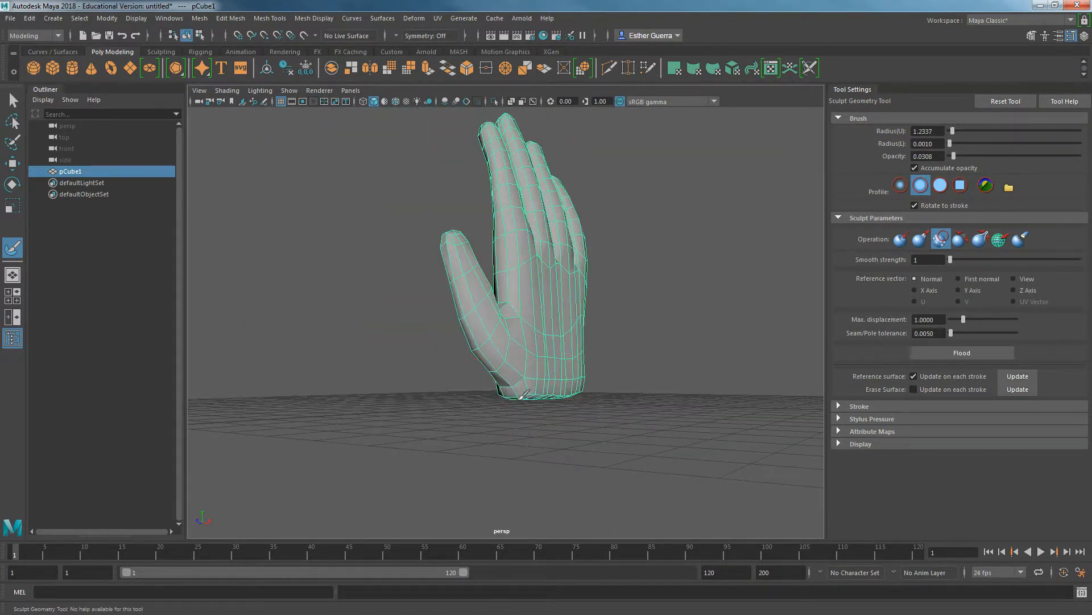
mouse_move(550, 331)
left_mouse_down("alt")
mouse_move(756, 346)
mouse_move(763, 334)
left_mouse_up("alt")
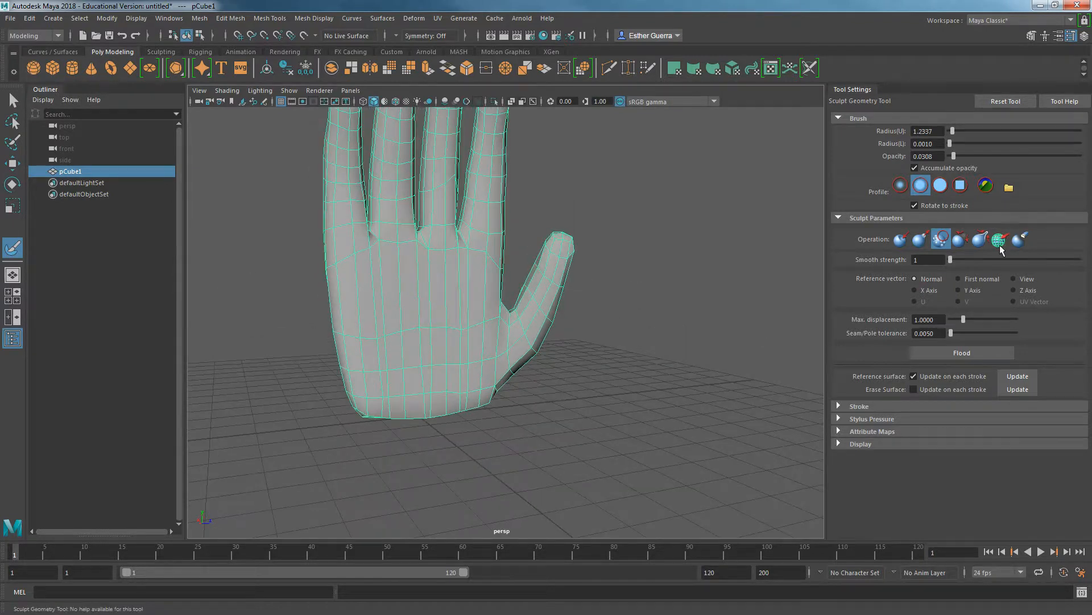
Step: Pull out the fleshy pads at the base of the thumb and the opposite heel of the palm with the sculpting brush
left_click(917, 240)
mouse_move(479, 337)
left_mouse_down()
mouse_move(490, 363)
mouse_move(479, 370)
mouse_move(519, 364)
left_mouse_up()
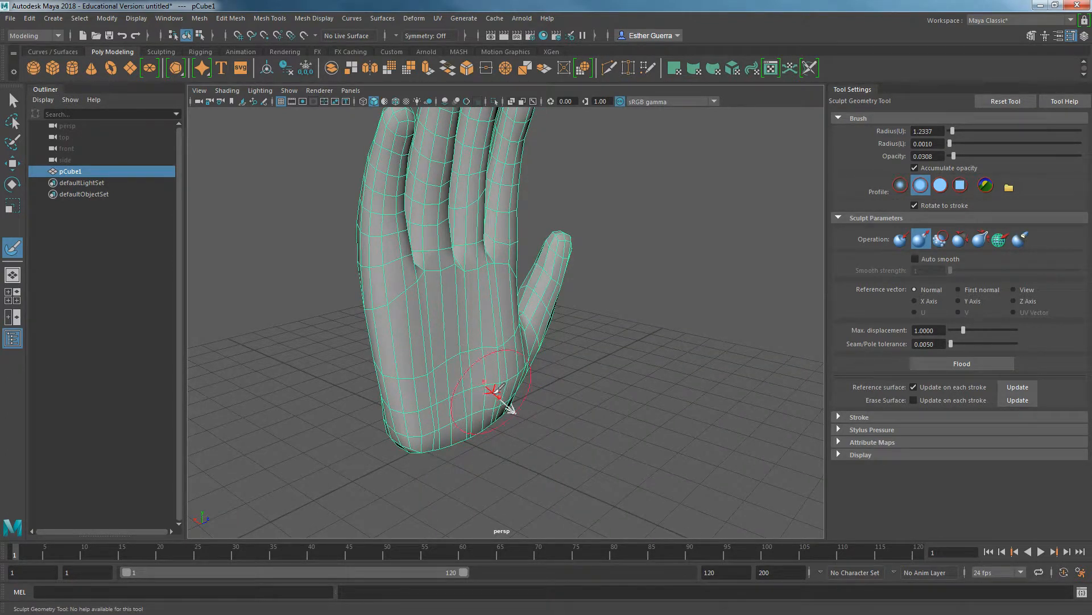
mouse_move(559, 358)
left_mouse_down("alt")
mouse_move(434, 349)
mouse_move(370, 374)
left_mouse_up("alt")
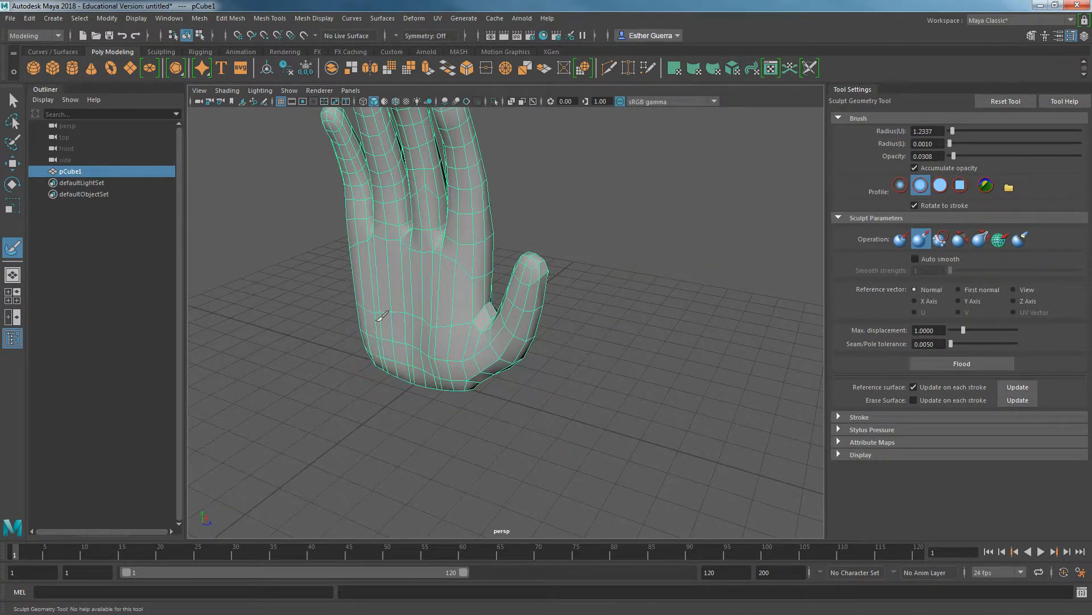
mouse_move(370, 329)
left_mouse_down("alt")
mouse_move(334, 302)
mouse_move(415, 377)
left_mouse_up("alt")
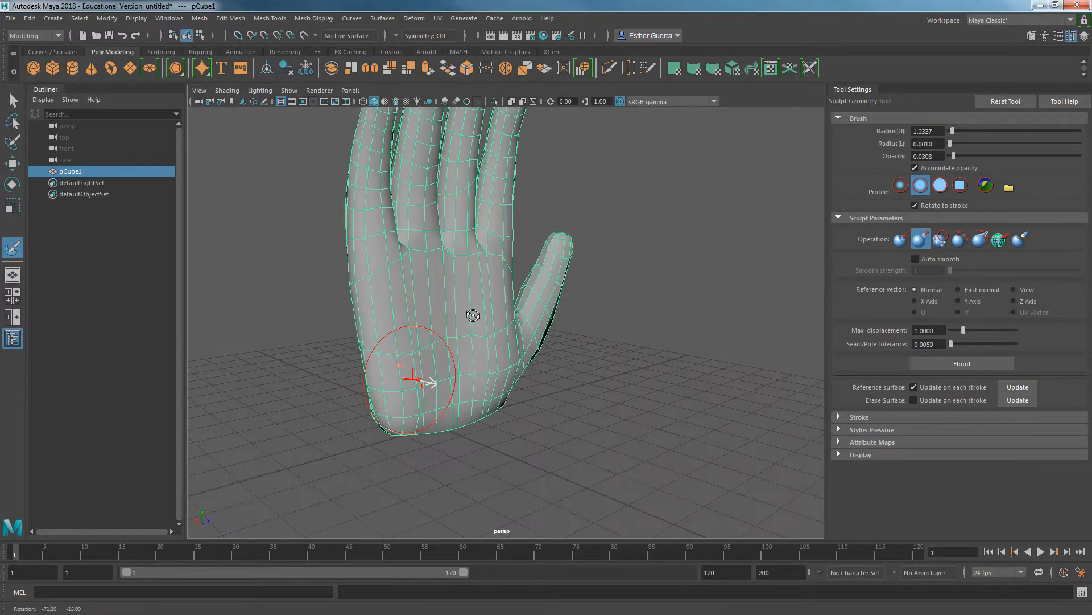
left_click(423, 380)
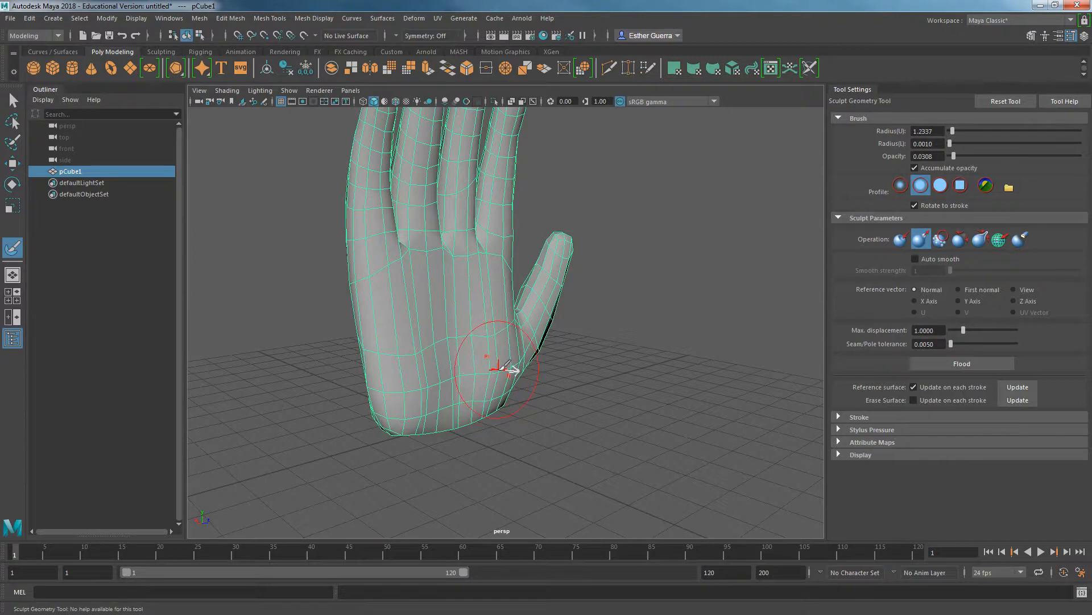
left_click_drag(538, 349, 452, 346, "alt")
Step: Try to hollow the center of the palm with the sculpting brush's Push operation and undo the stroke
left_click(901, 239)
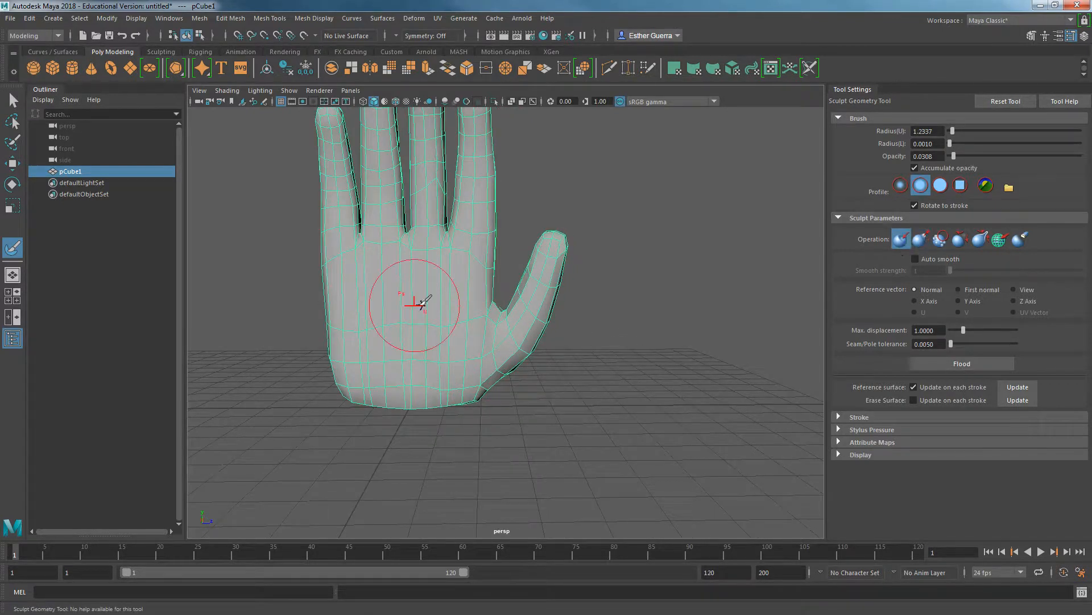
left_click_drag(400, 316, 526, 322, "alt")
key("ctrl+z")
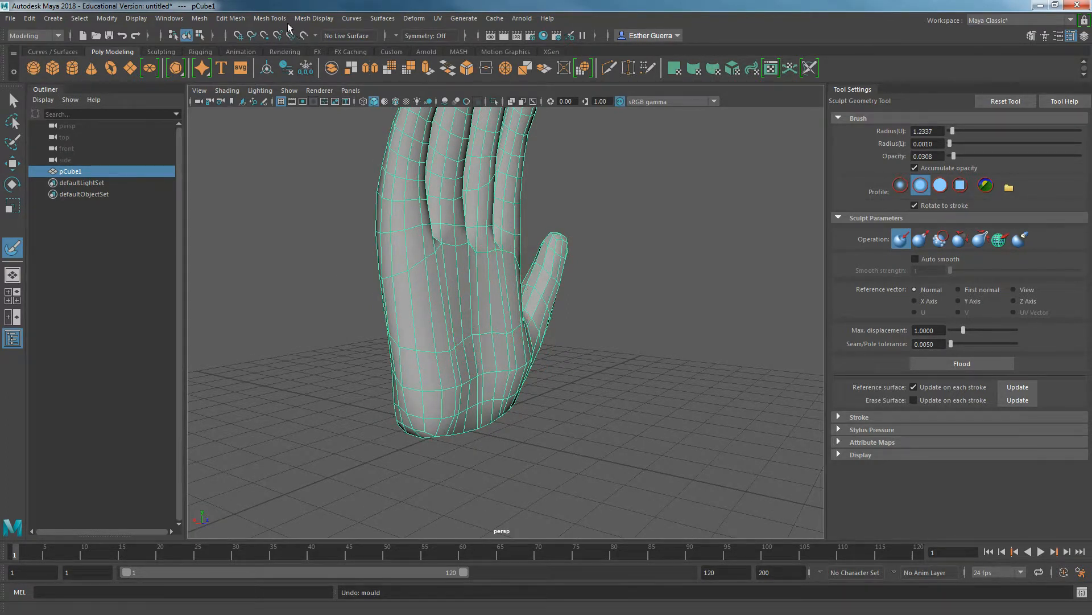
Step: Insert an edge loop across the middle of the palm and return the hand to object mode
left_click(270, 18)
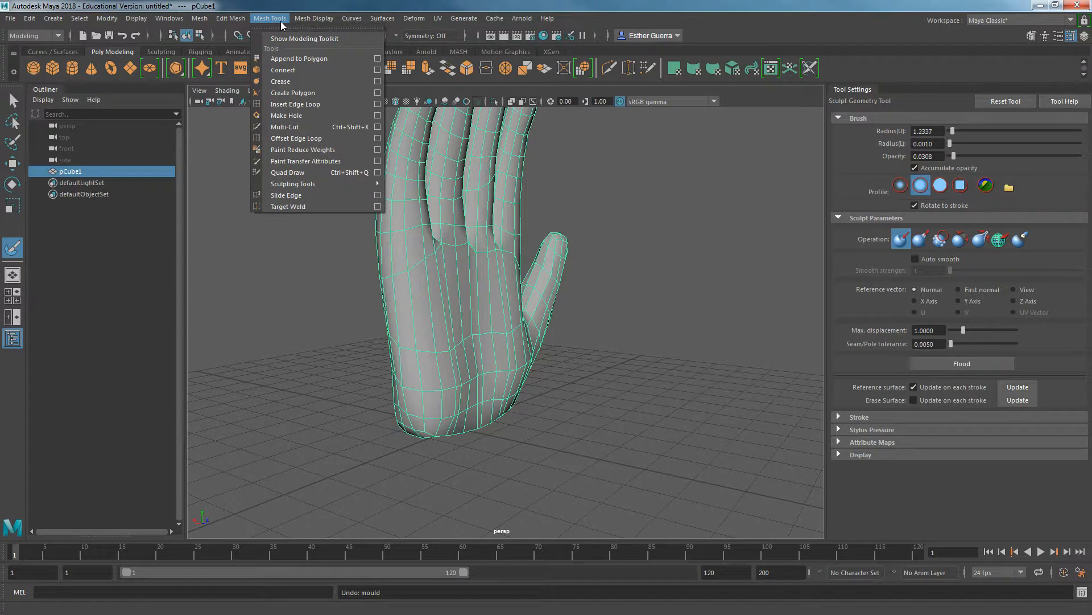
left_click(300, 105)
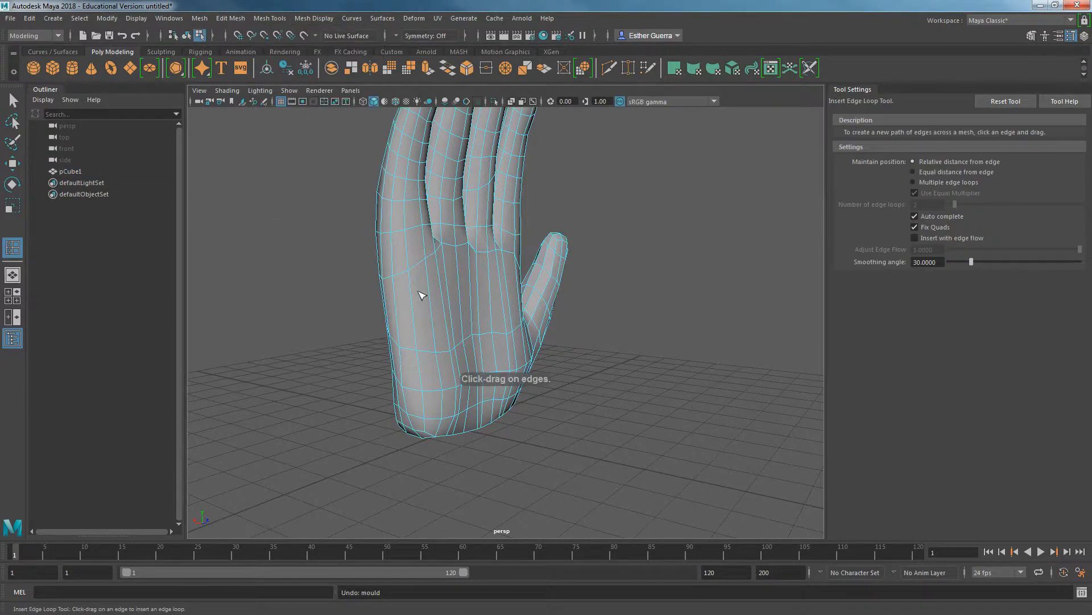
left_click_drag(413, 297, 415, 323)
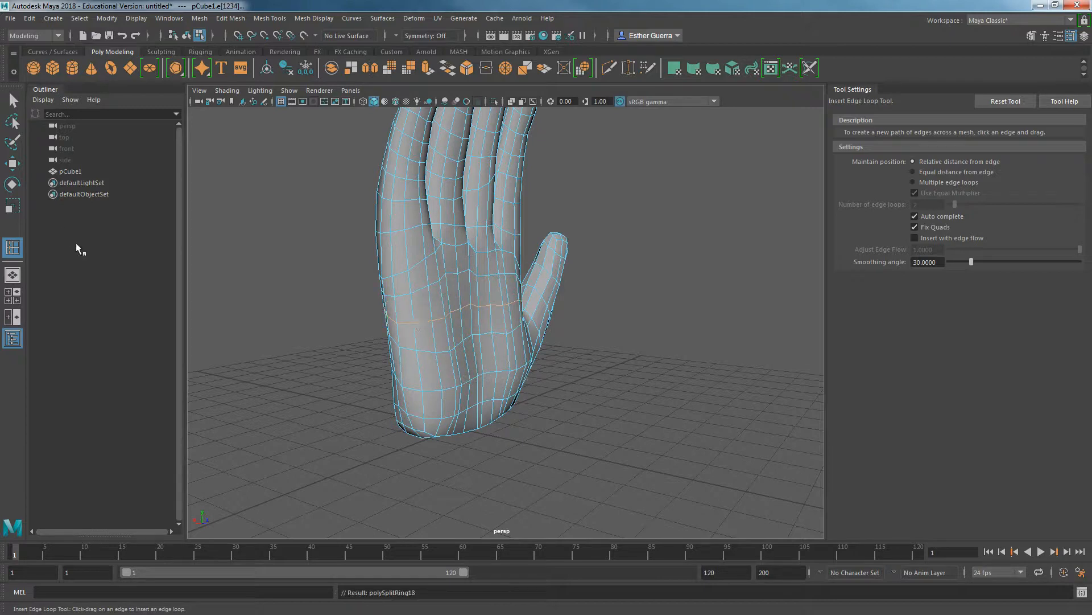
key("w")
right_click_drag(483, 276, 554, 254)
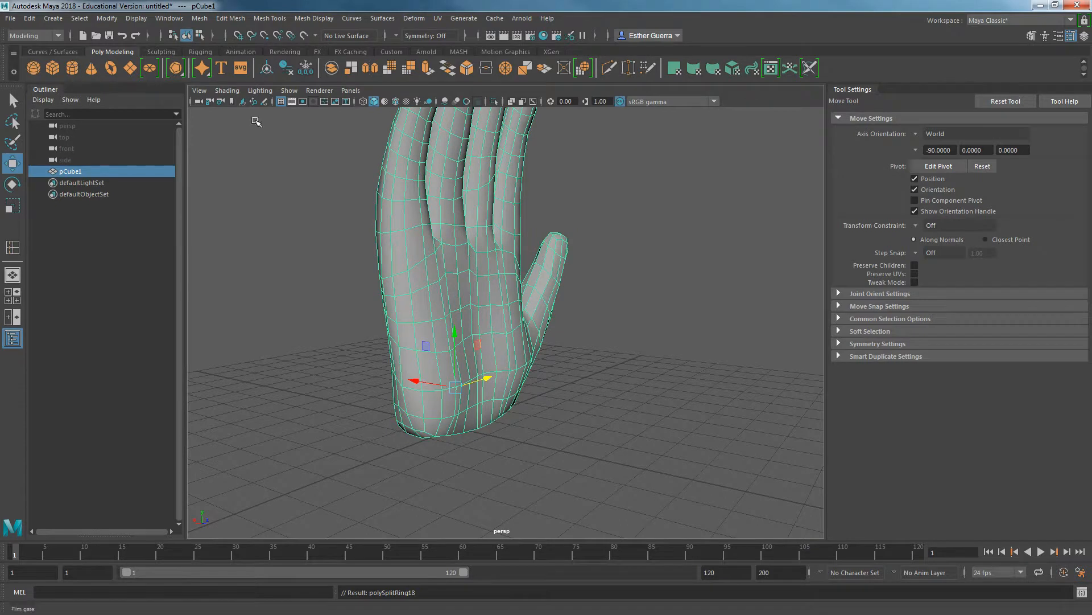
Step: Reopen the Sculpt Geometry Tool for the hand and set its brush radius to 0.4782 and opacity to 0.0220
left_click(340, 20)
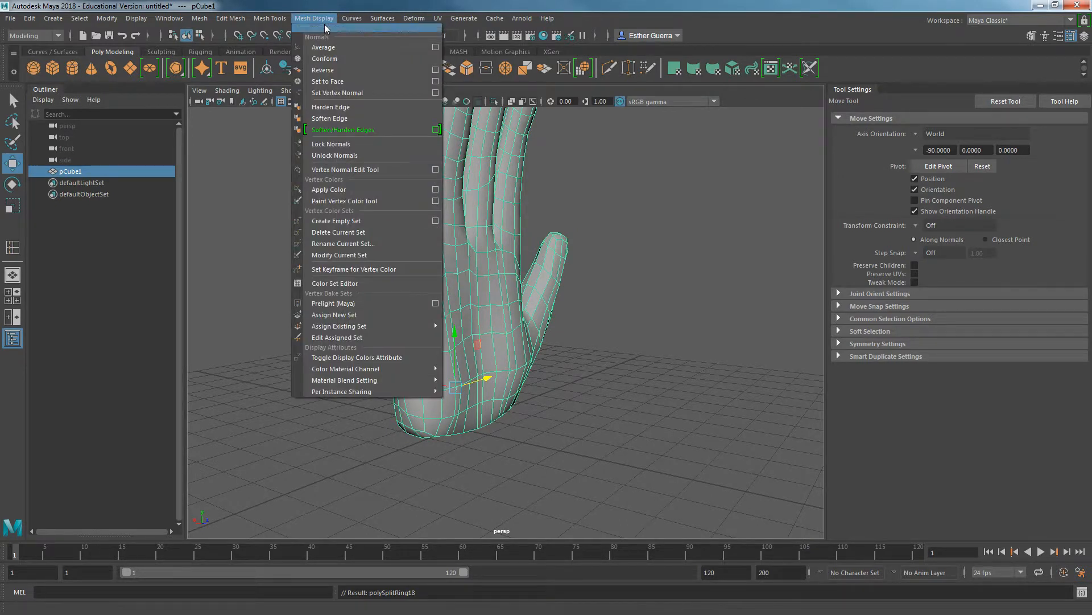
mouse_move(382, 18)
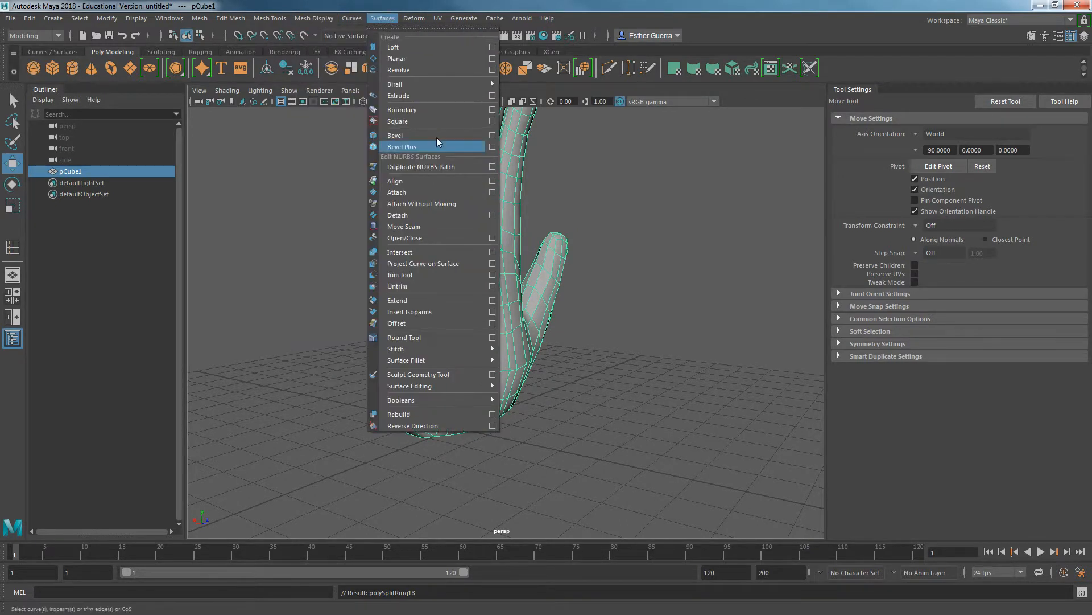
left_click(492, 374)
left_click(449, 374)
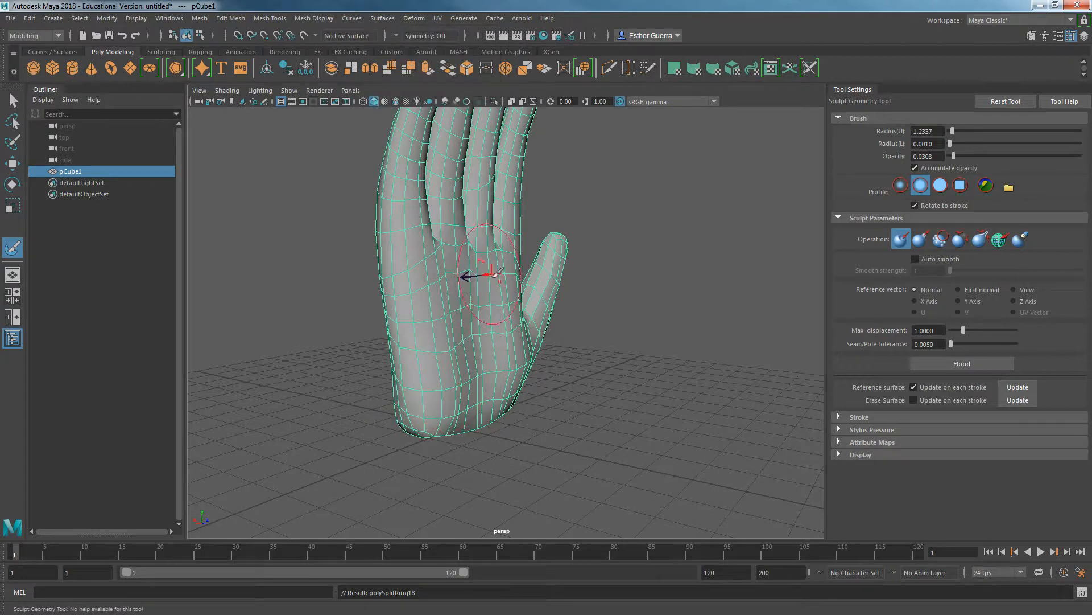
key("b")
left_click_drag(494, 275, 412, 279)
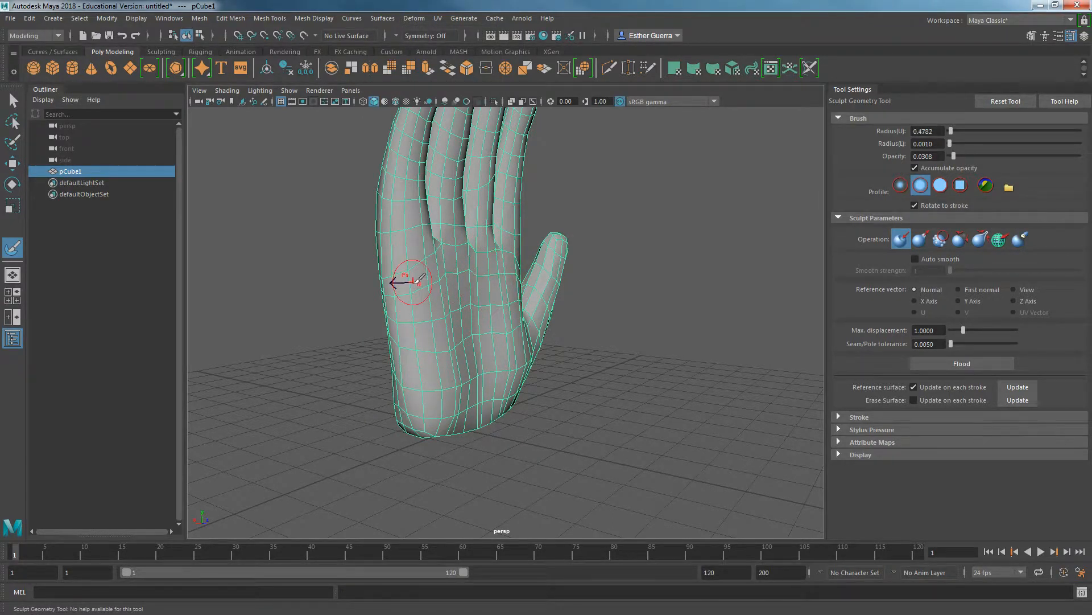
key("Delete")
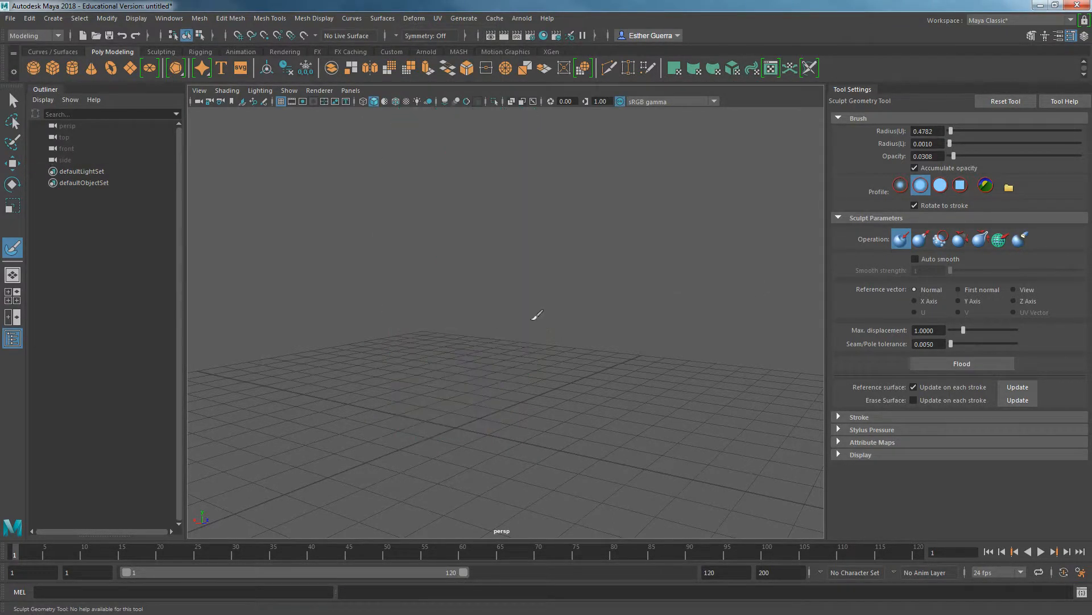
key("ctrl+z")
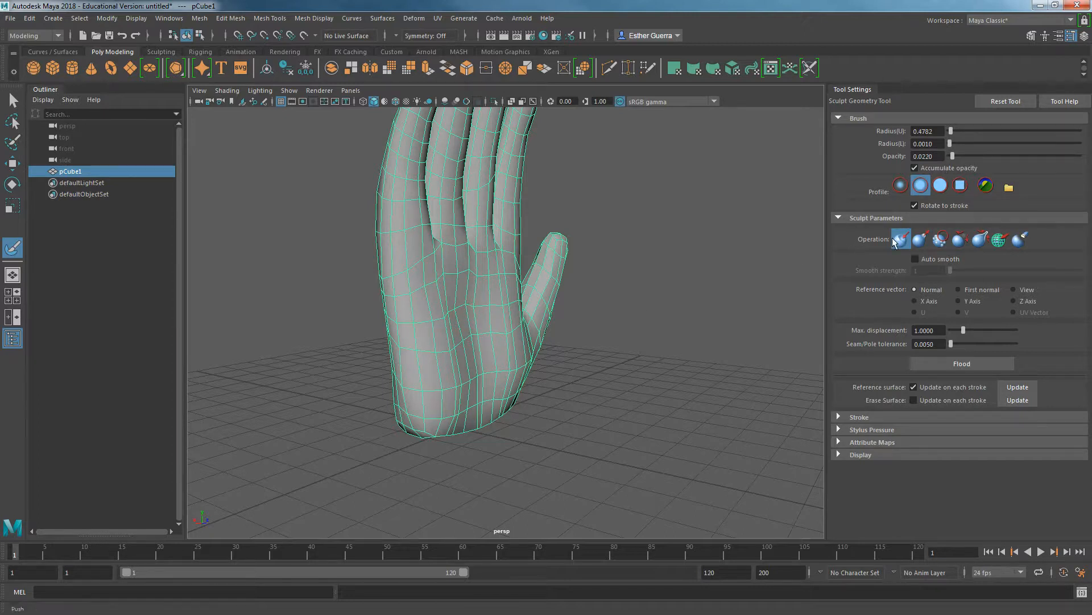
Step: Try to raise the palm surface near the thumb with the sculpting brush's Pull operation and undo the stroke
left_click(922, 241)
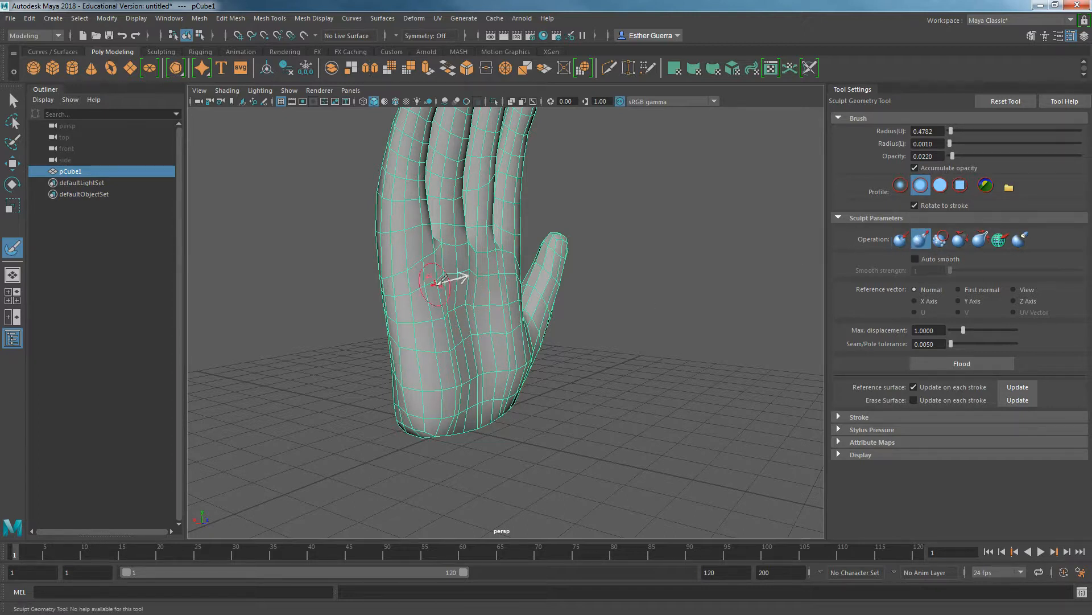
mouse_move(507, 275)
left_mouse_down()
mouse_move(556, 343)
mouse_move(520, 308)
left_mouse_up()
key("ctrl+z")
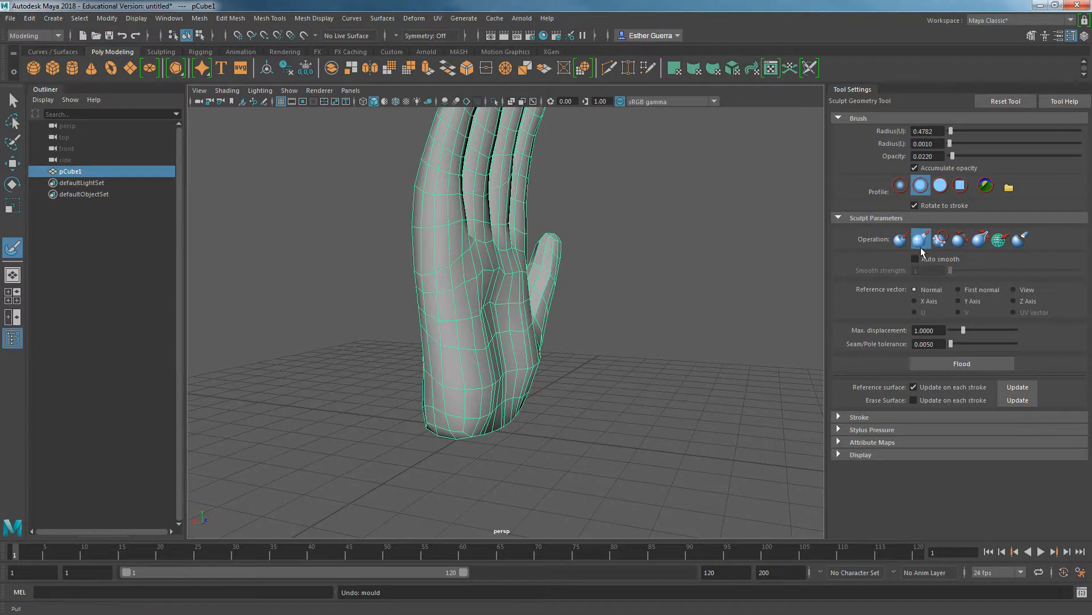
Step: Set the sculpting operation to Relax and paint-select the faces across the underside of the palm where the wrist starts
left_click(958, 239)
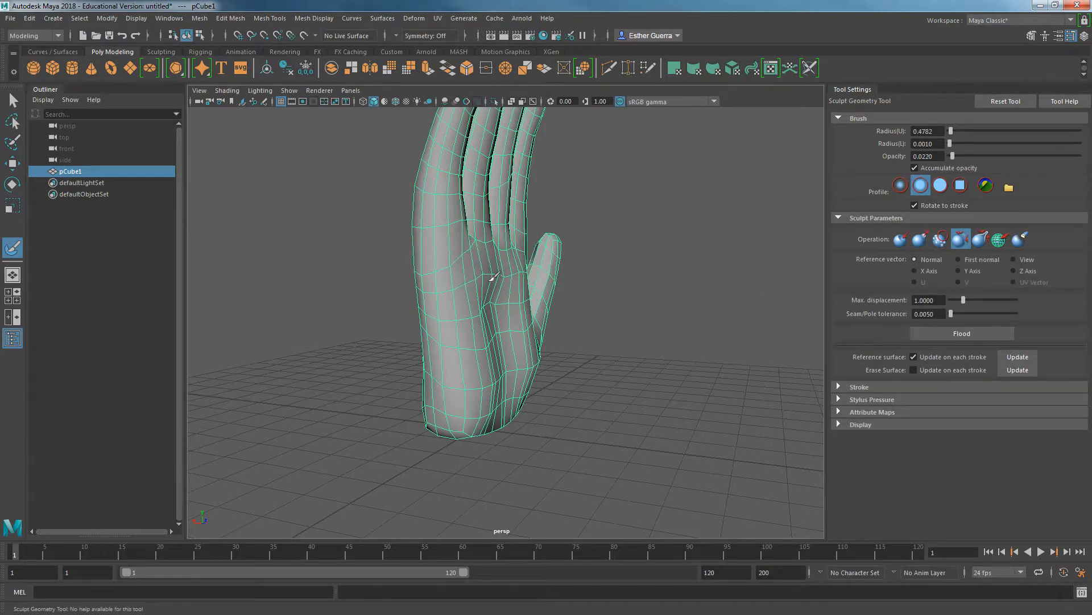
left_click_drag(519, 268, 420, 288, "alt")
left_click_drag(486, 267, 529, 174, "alt")
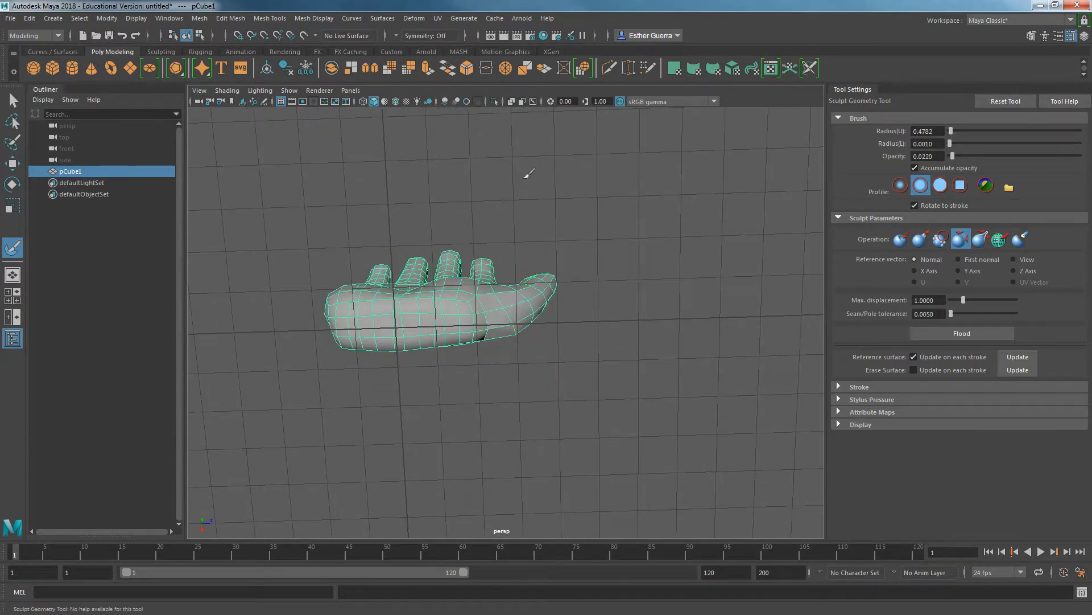
key("w")
right_click_drag(450, 316, 450, 310)
left_click(12, 143)
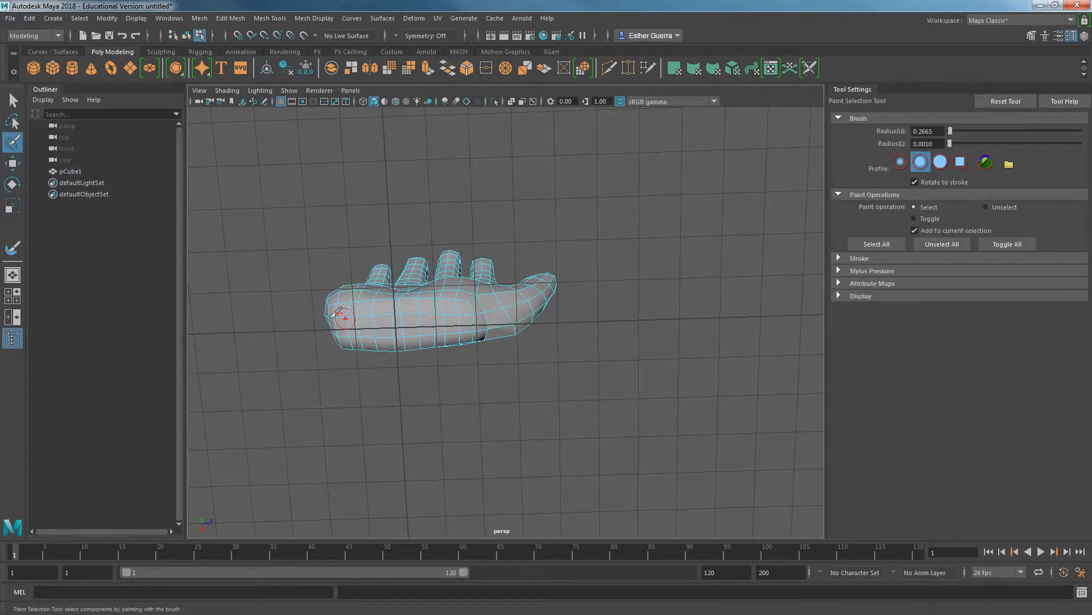
left_click_drag(360, 333, 483, 320)
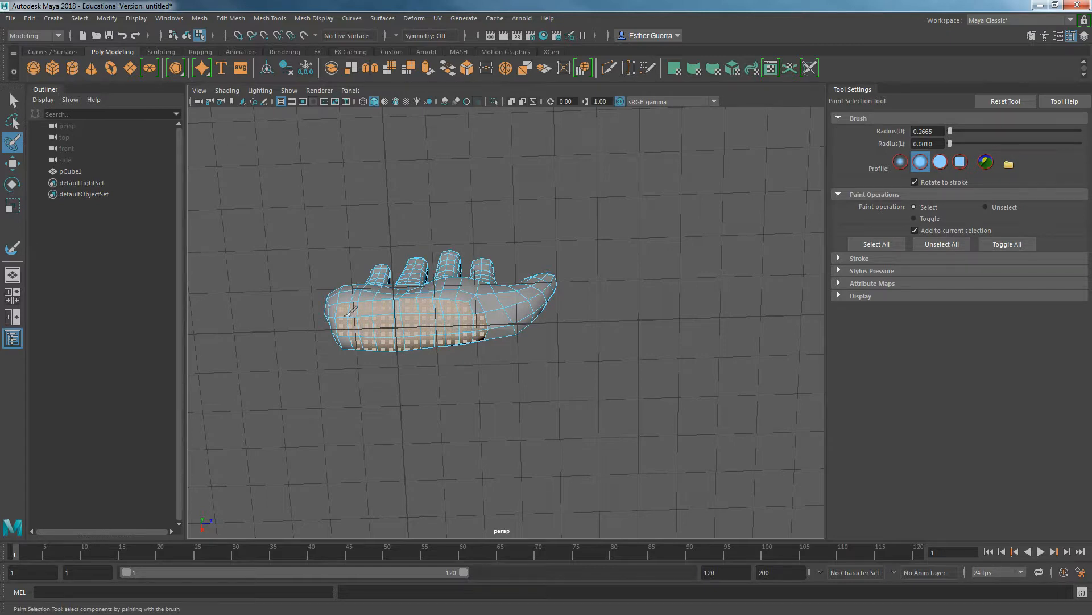
left_click_drag(348, 343, 347, 341)
Step: Extrude the selected base faces downward into a short, slightly narrower wrist and return to object mode
left_click_drag(473, 323, 385, 349, "alt")
key("w")
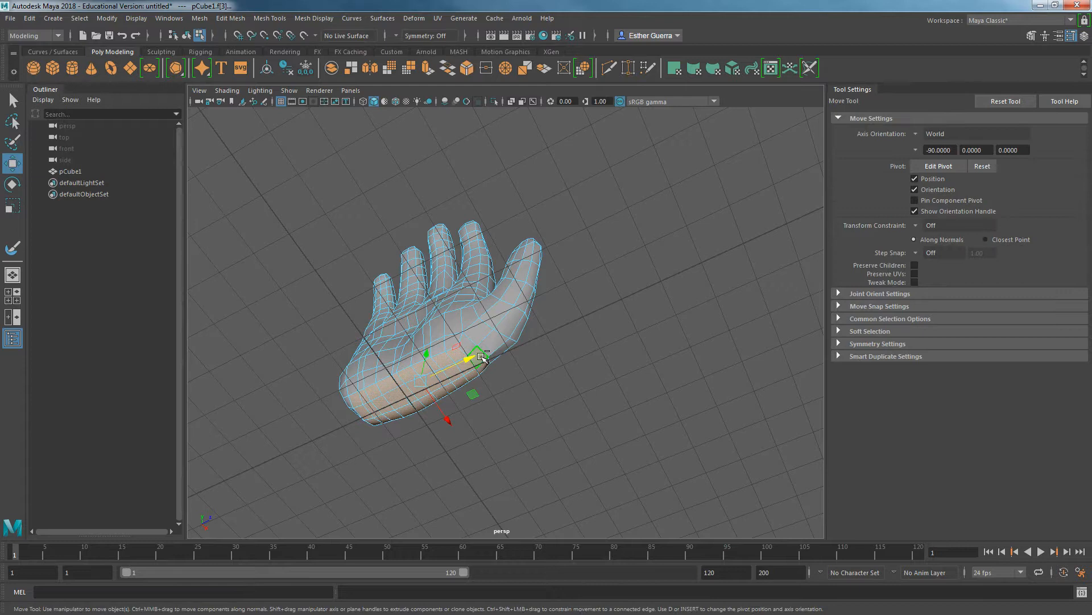
left_click_drag(483, 351, 766, 410, "alt")
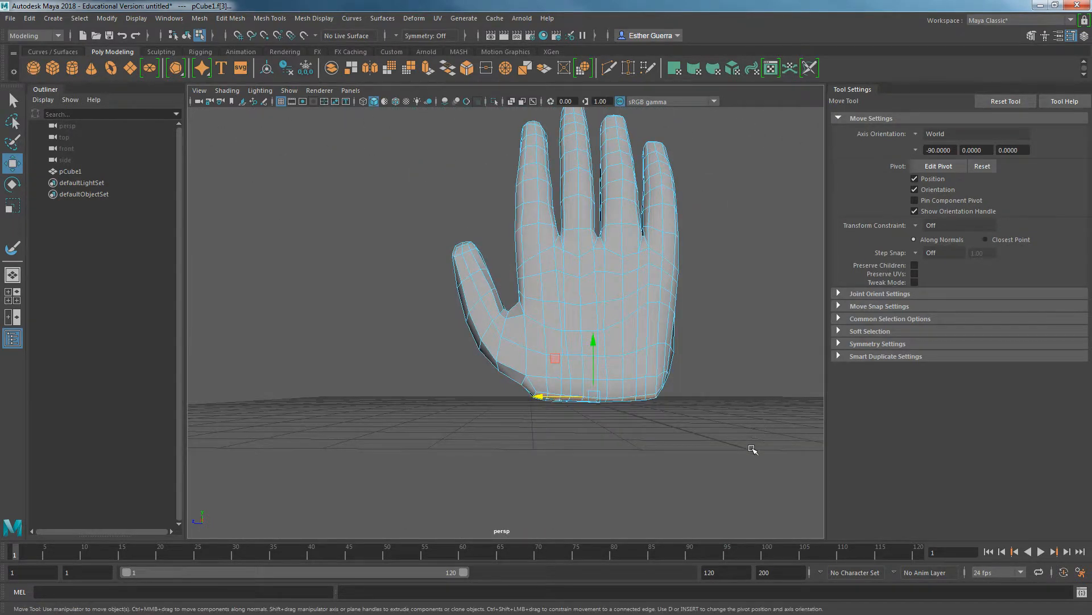
key("ctrl+e")
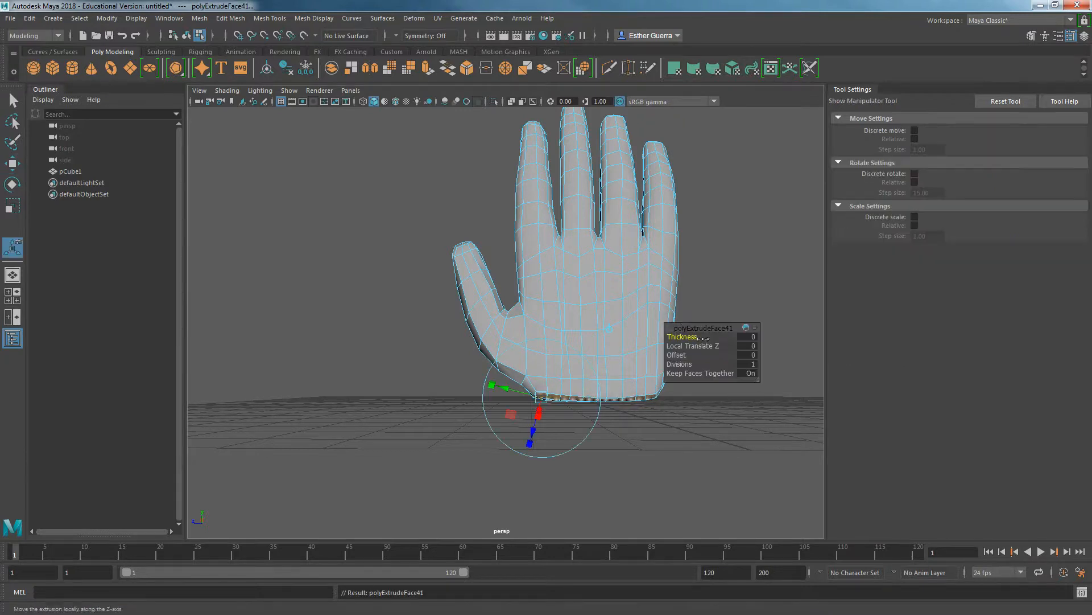
left_click_drag(594, 358, 594, 413)
left_click_drag(542, 453, 612, 449)
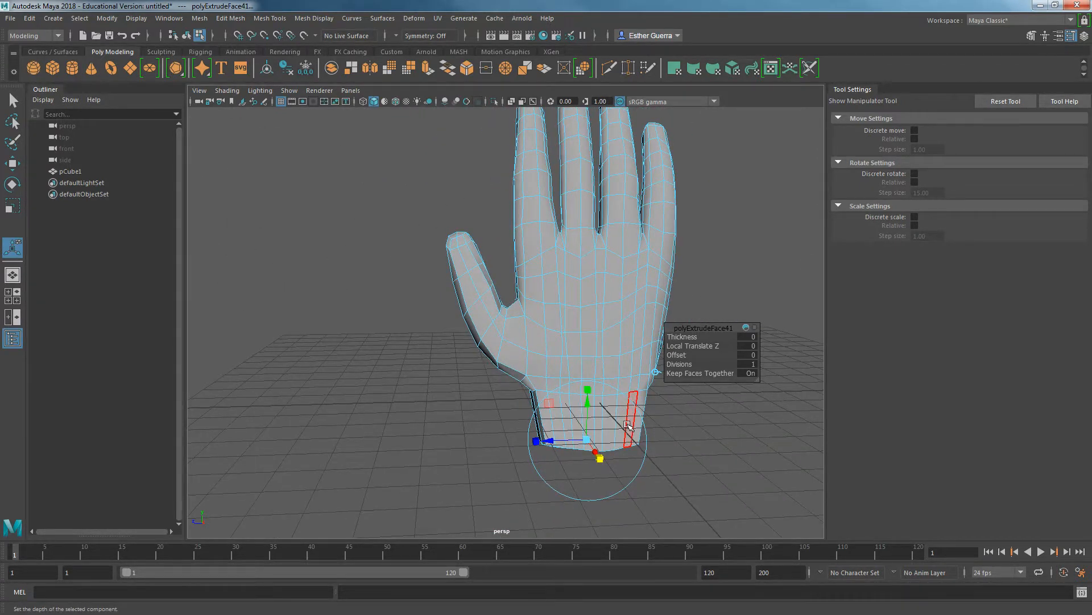
key("w")
right_click_drag(617, 273, 694, 254)
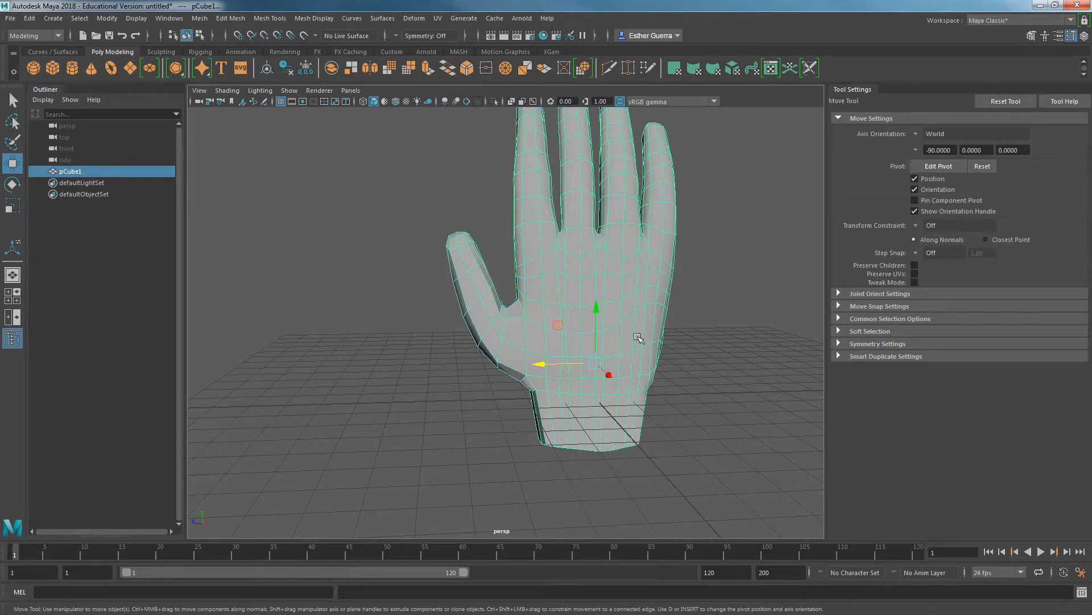
Step: Insert an edge loop around the upper part of the wrist and scale it slightly inward
right_click_drag(637, 334, 566, 338, "shift")
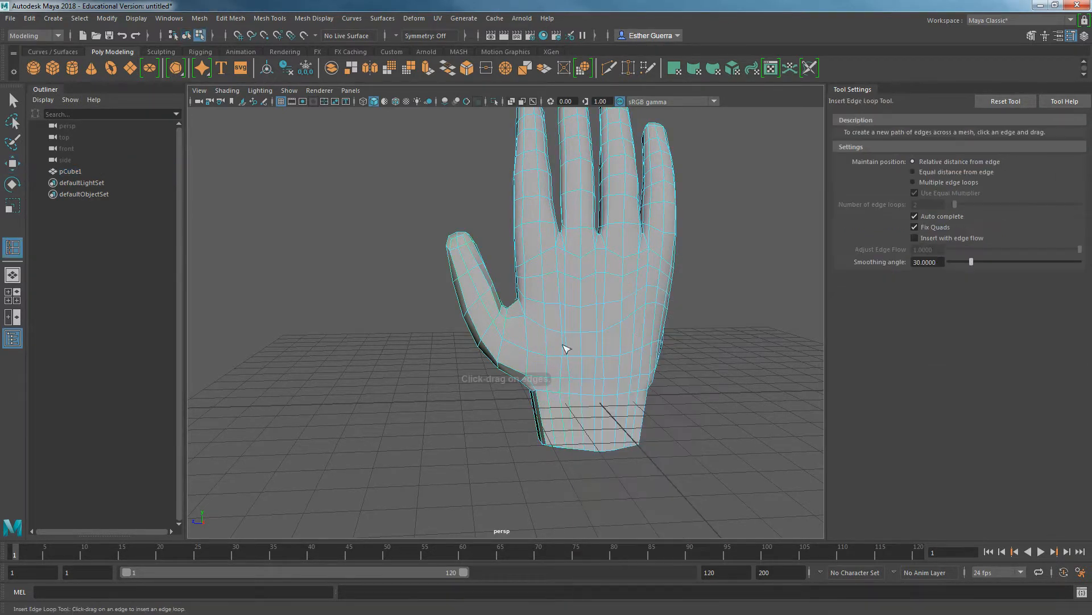
left_click(566, 417)
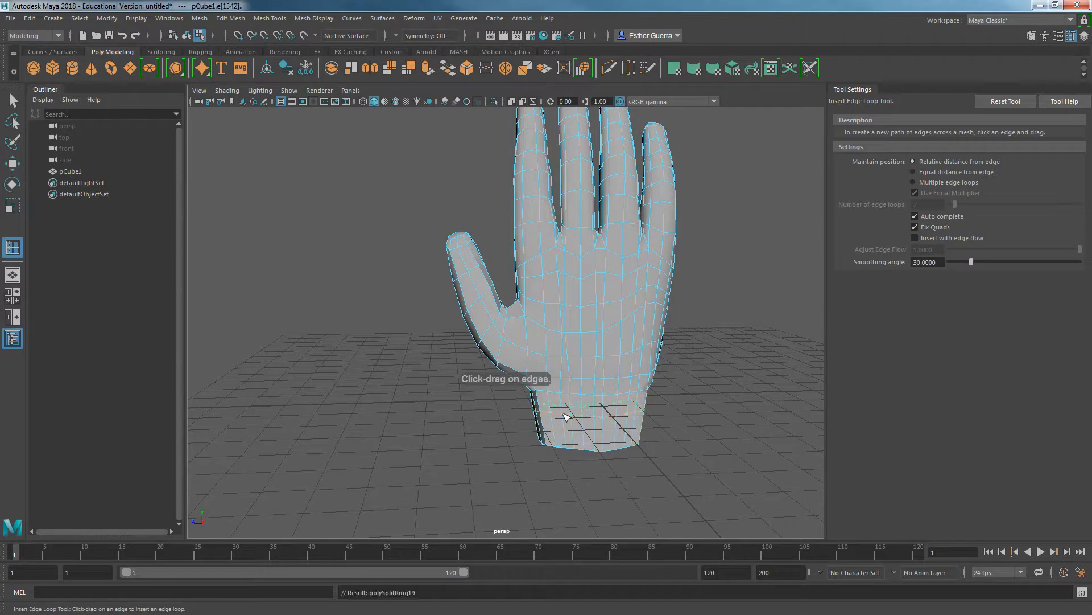
key("r")
left_click_drag(586, 409, 586, 409)
Step: Select the edges around the wrist's lower rim, scale them outward to flare the end, and return to object mode
left_click(579, 448)
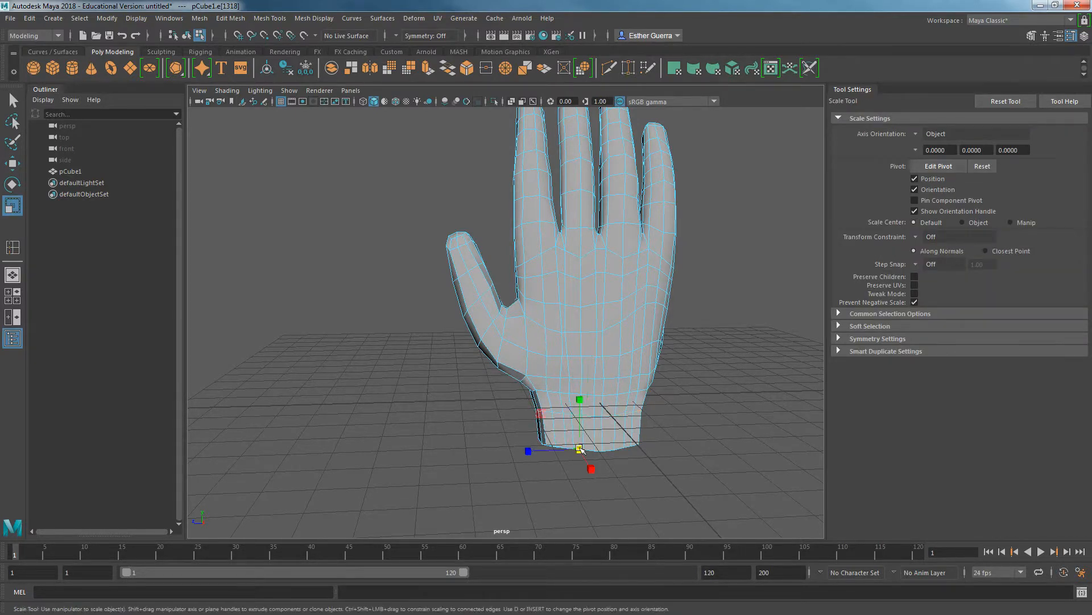
right_click_drag(580, 450, 703, 495, "shift")
left_click_drag(593, 447, 765, 436)
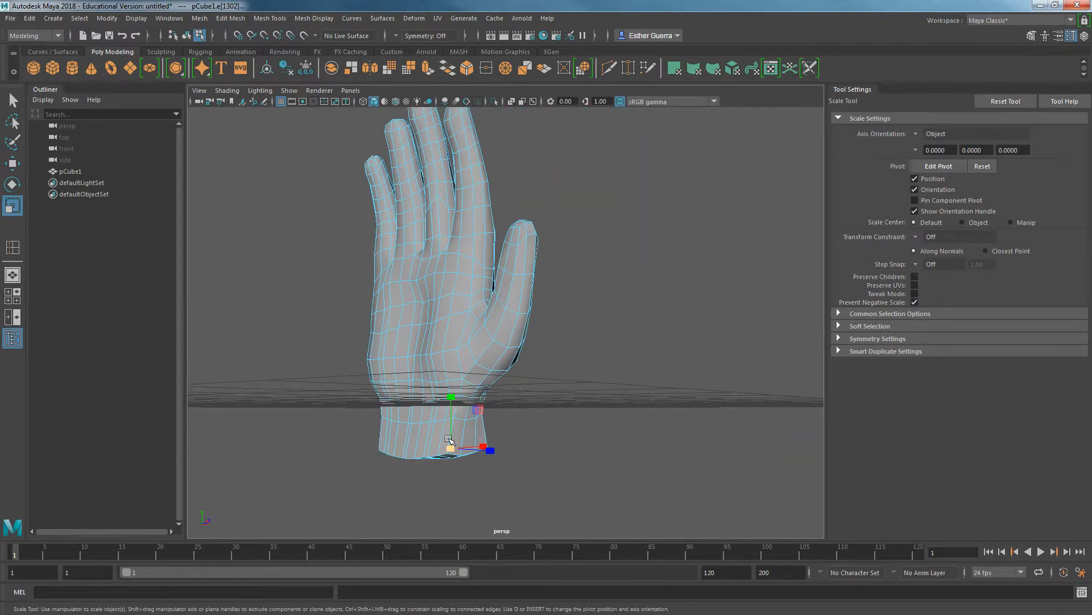
key("ctrl+z")
left_click(423, 457, "shift")
right_click_drag(423, 457, 520, 483, "ctrl")
mouse_move(473, 461)
left_mouse_down("alt")
mouse_move(496, 475)
mouse_move(459, 446)
mouse_move(458, 455)
left_mouse_up("alt")
left_click(448, 478, "shift")
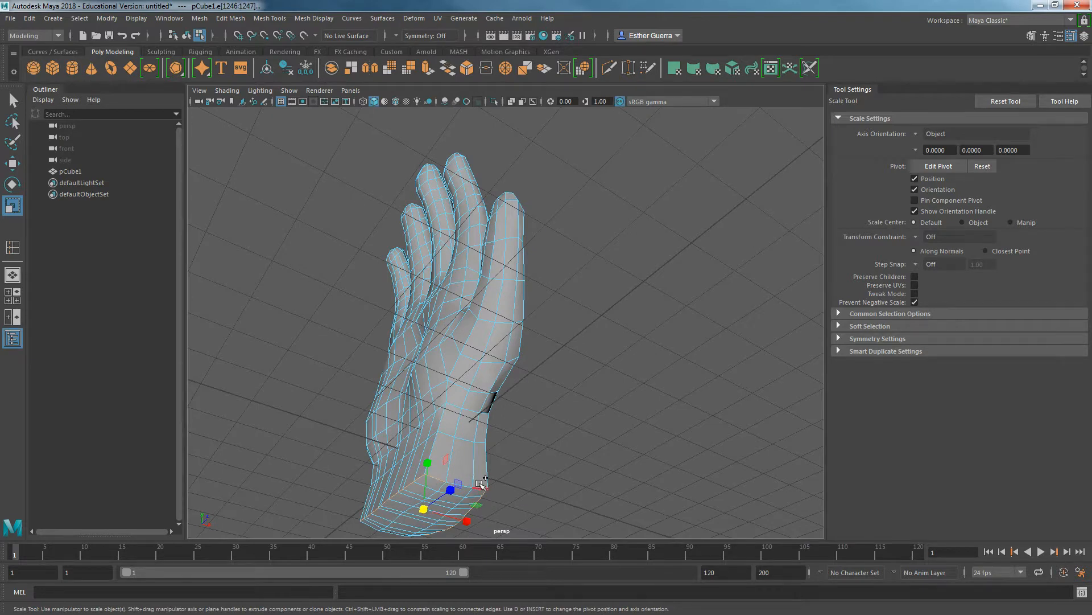
right_click_drag(479, 487, 570, 499, "ctrl")
left_click_drag(455, 495, 605, 442, "alt")
right_click_drag(602, 439, 682, 476, "ctrl")
left_click_drag(683, 475, 653, 428, "alt")
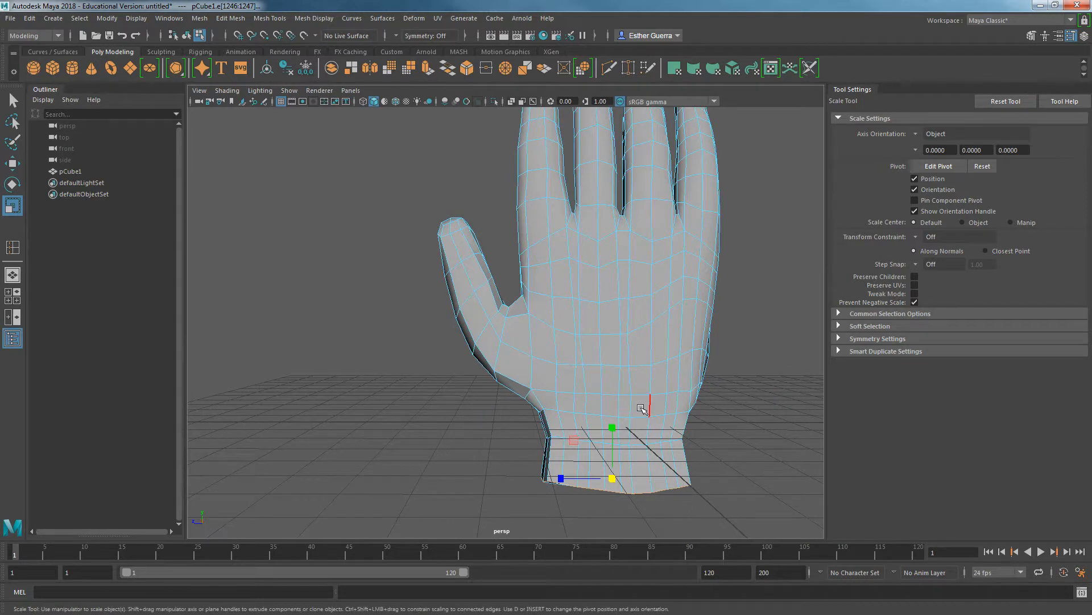
key("w")
right_click_drag(629, 281, 671, 284)
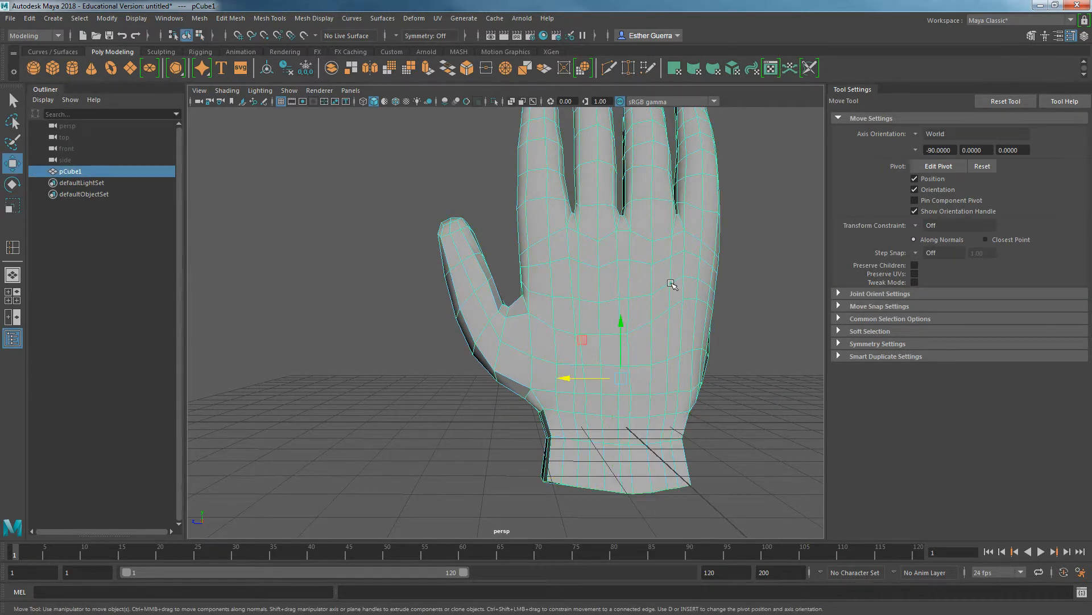
Step: Round off the wrist and its lower rim on all sides with the sculpting brush's Relax operation
left_click(381, 18)
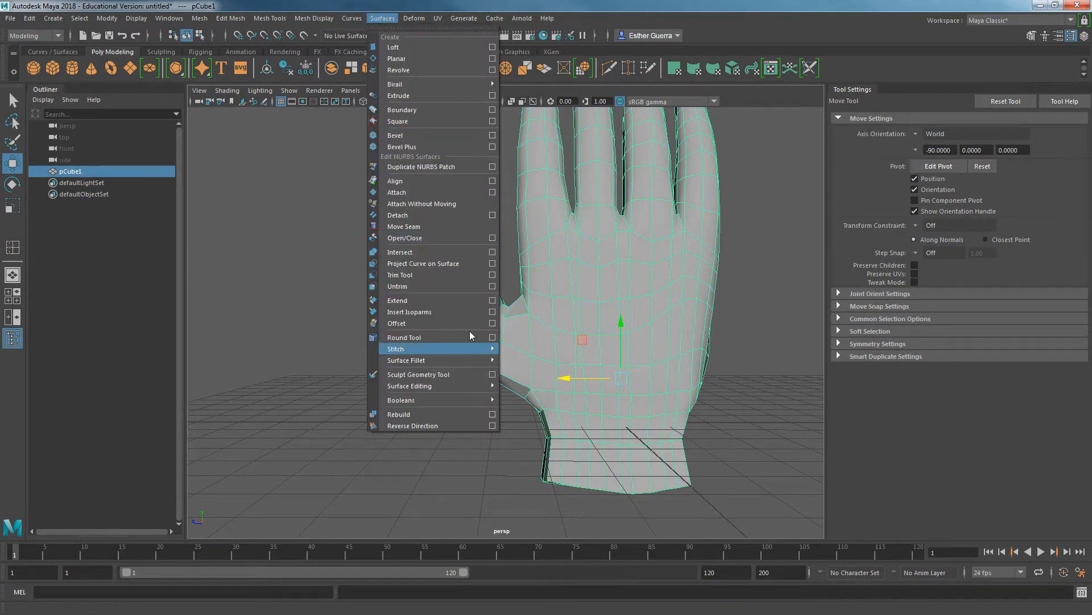
left_click(479, 374)
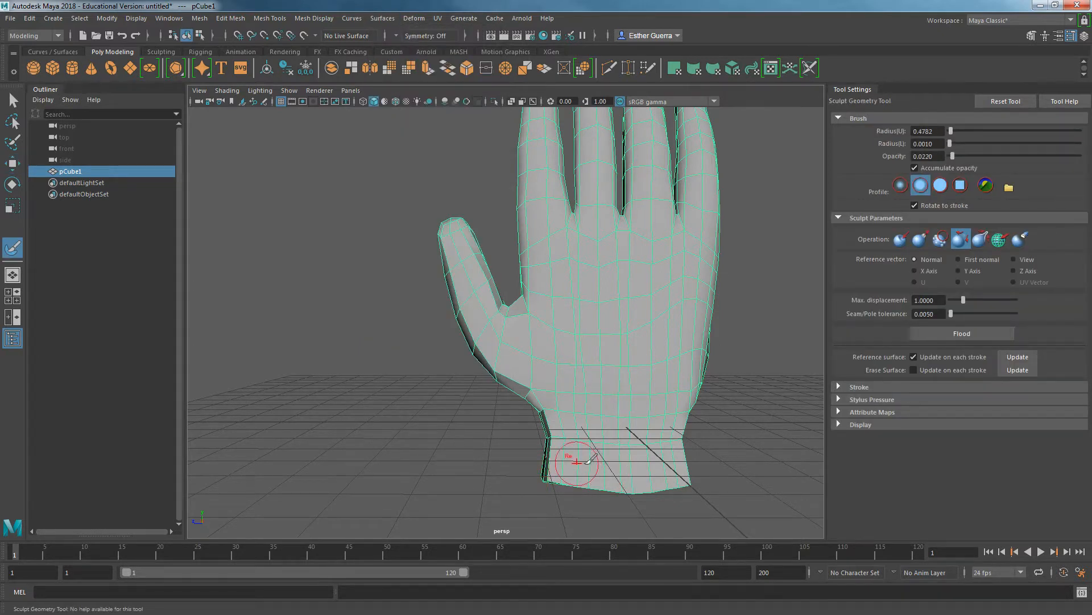
left_click_drag(700, 433, 514, 385, "alt")
mouse_move(287, 463)
left_mouse_down()
mouse_move(391, 491)
mouse_move(308, 487)
left_mouse_up()
mouse_move(307, 486)
left_mouse_down("alt")
mouse_move(484, 492)
mouse_move(448, 499)
left_mouse_up("alt")
left_click_drag(492, 427, 490, 419, "alt")
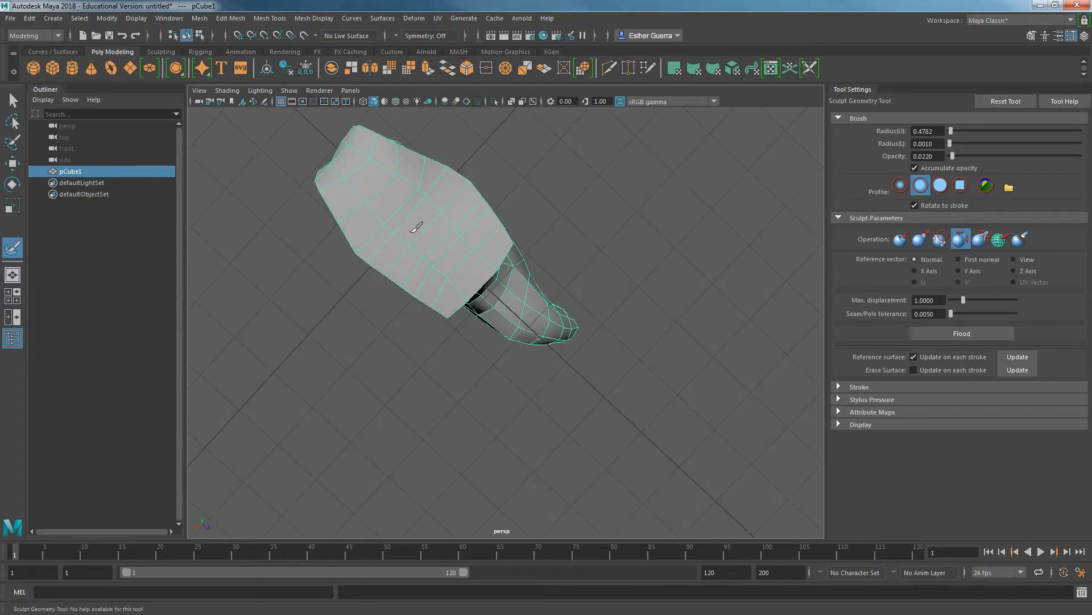
left_click_drag(344, 231, 465, 365, "alt")
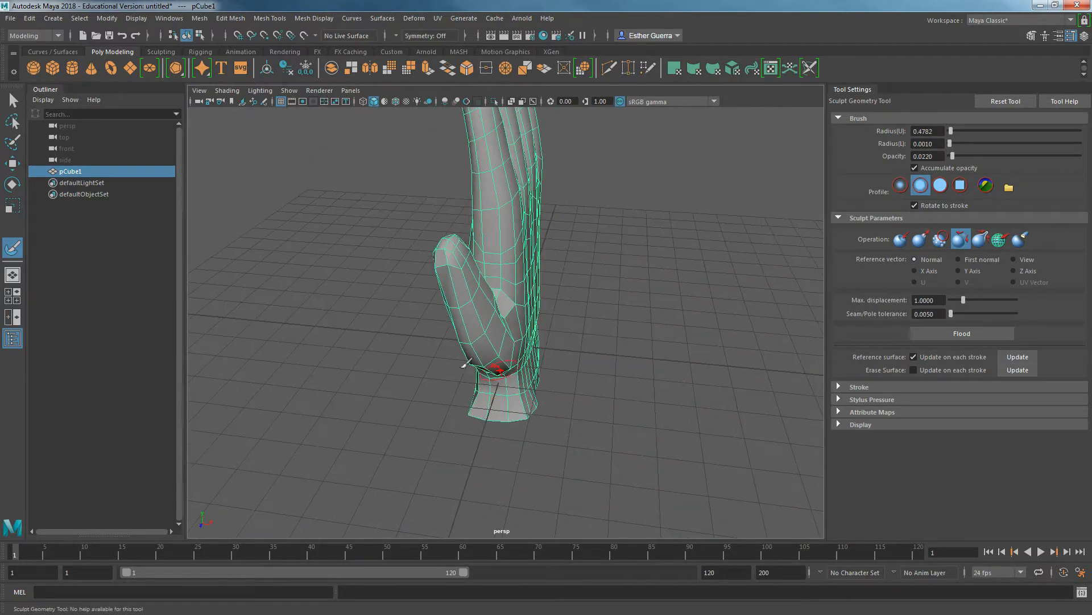
left_click_drag(473, 409, 751, 403, "alt")
scroll(605, 395, "down", 5)
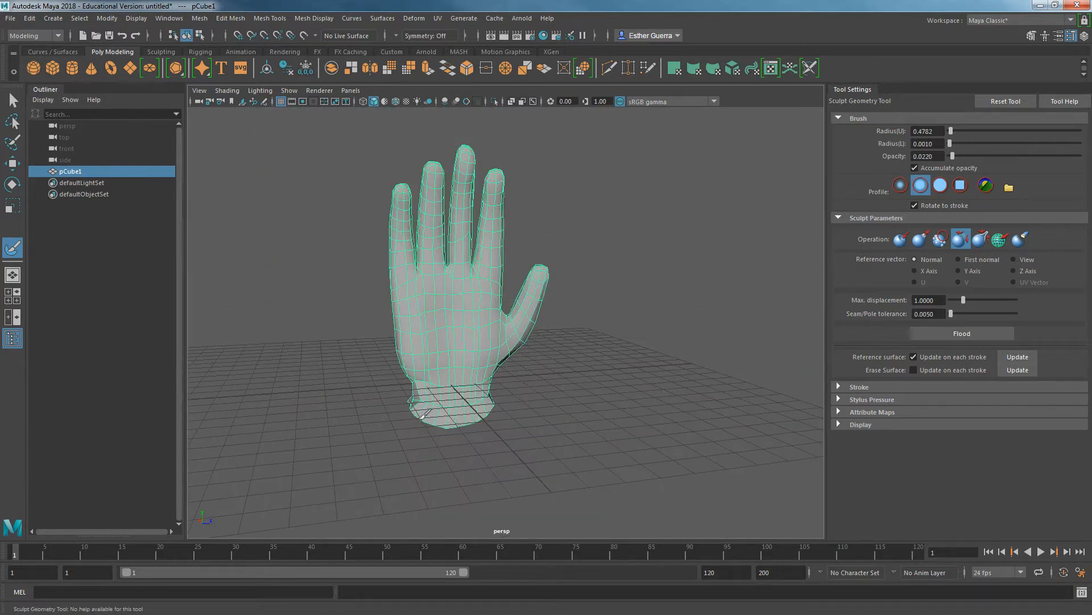
left_click_drag(410, 402, 464, 415, "alt")
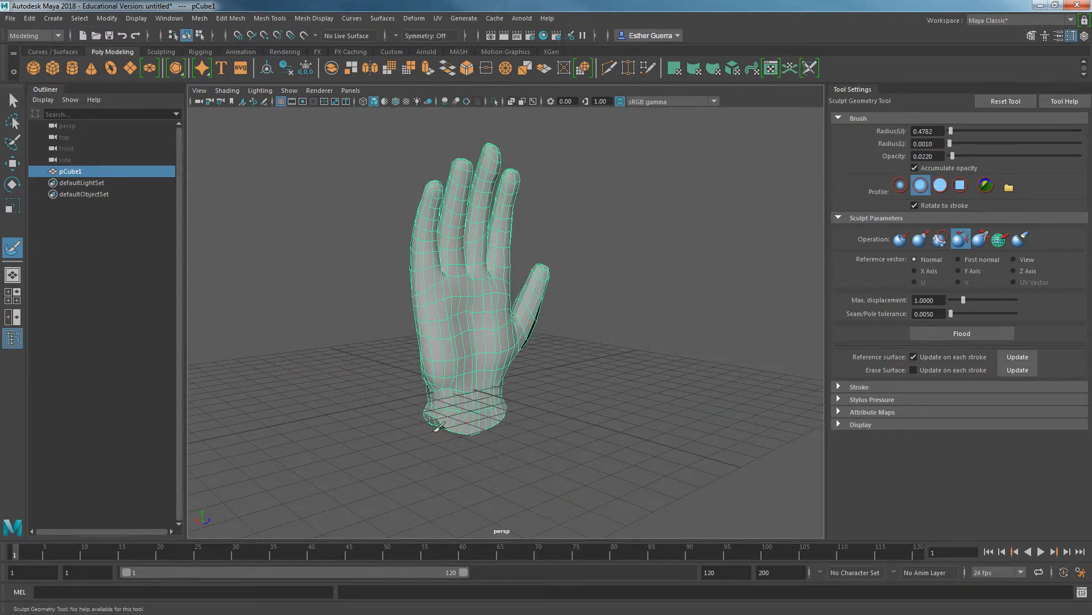
Step: Move the whole hand upward until the wrist stands above the grid, and keep the hand selected
key("w")
left_click_drag(460, 310, 461, 268)
left_click(574, 381)
left_click_drag(572, 384, 617, 382, "alt")
left_click(433, 268)
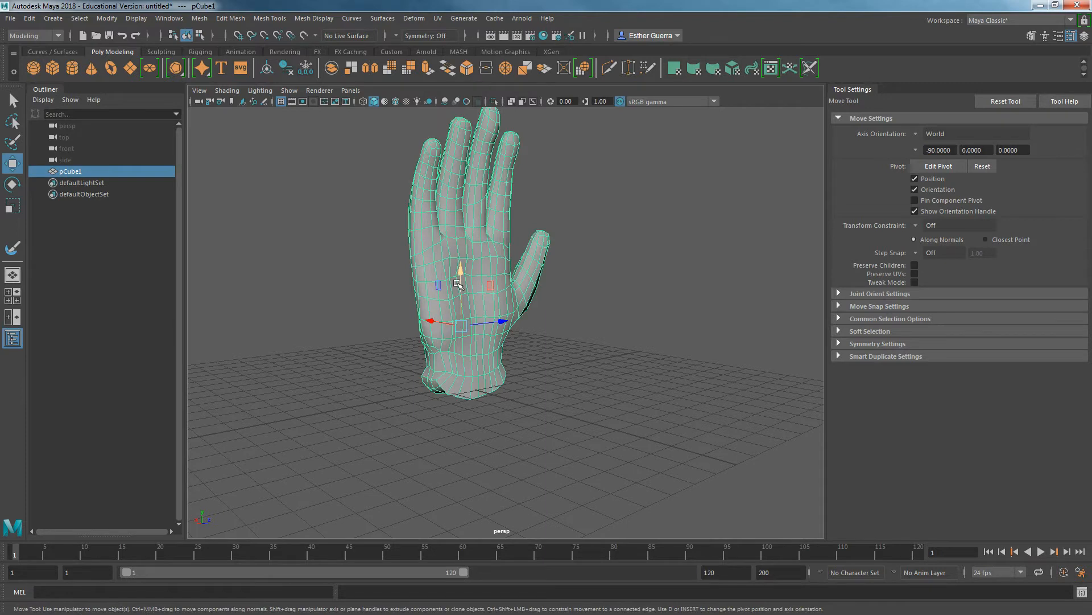
Step: Apply Soften Edge to the whole hand mesh and deselect it to check the smooth shading
left_click(306, 19)
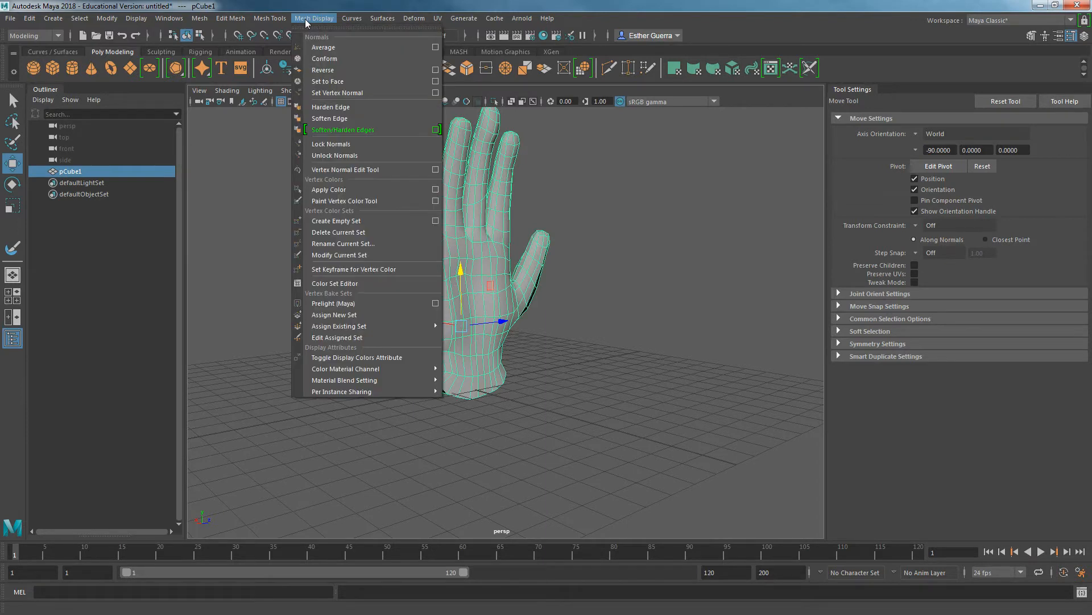
left_click(337, 119)
left_click(595, 302)
scroll(595, 302, "up", 2)
left_click_drag(545, 324, 421, 321, "alt")
left_click_drag(517, 336, 630, 479, "alt")
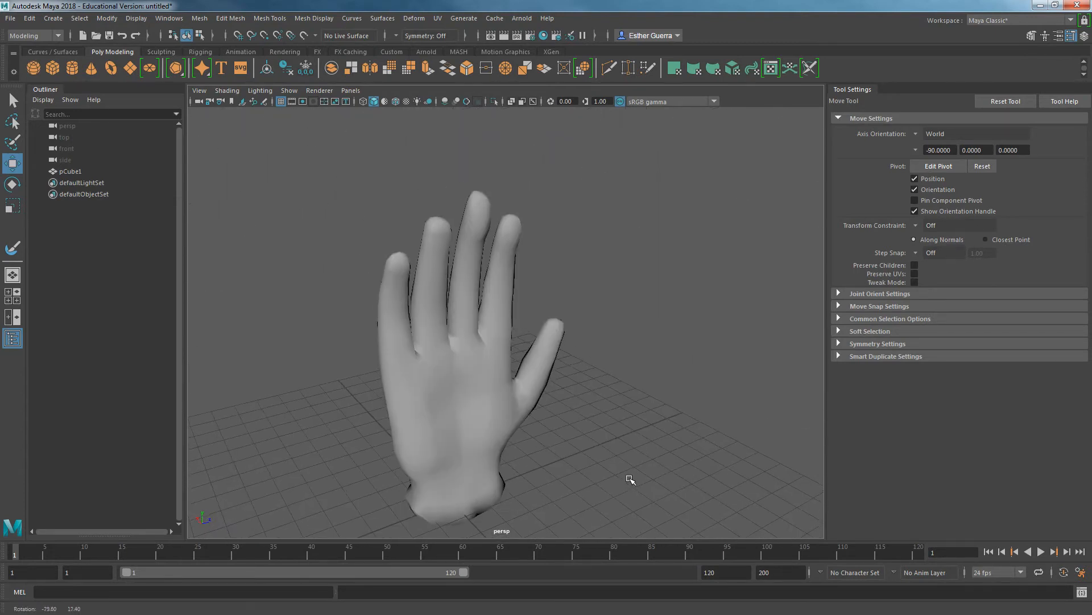
scroll(630, 480, "up", 3)
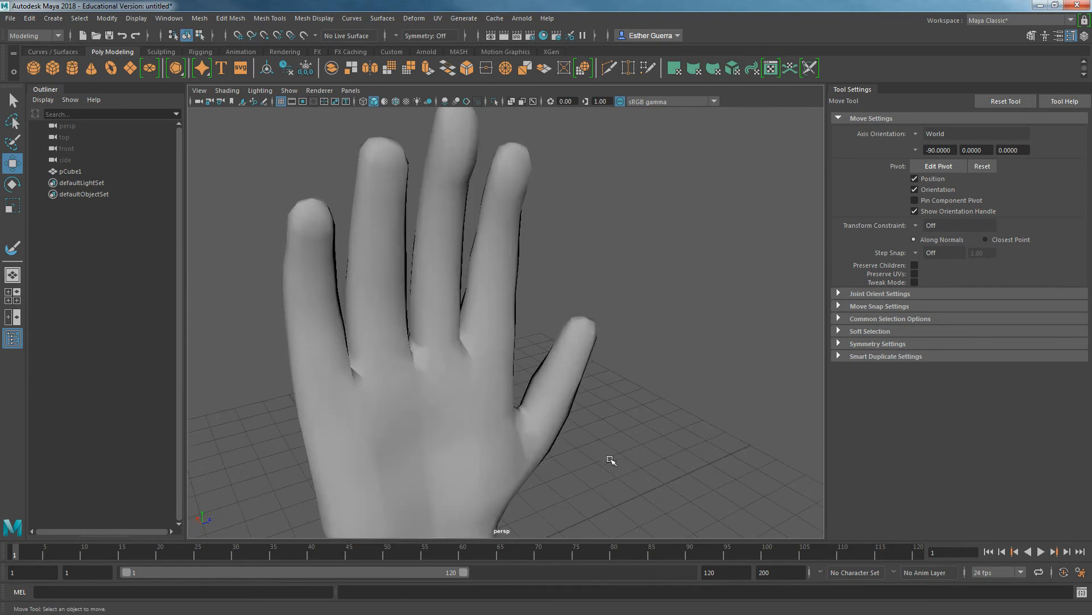